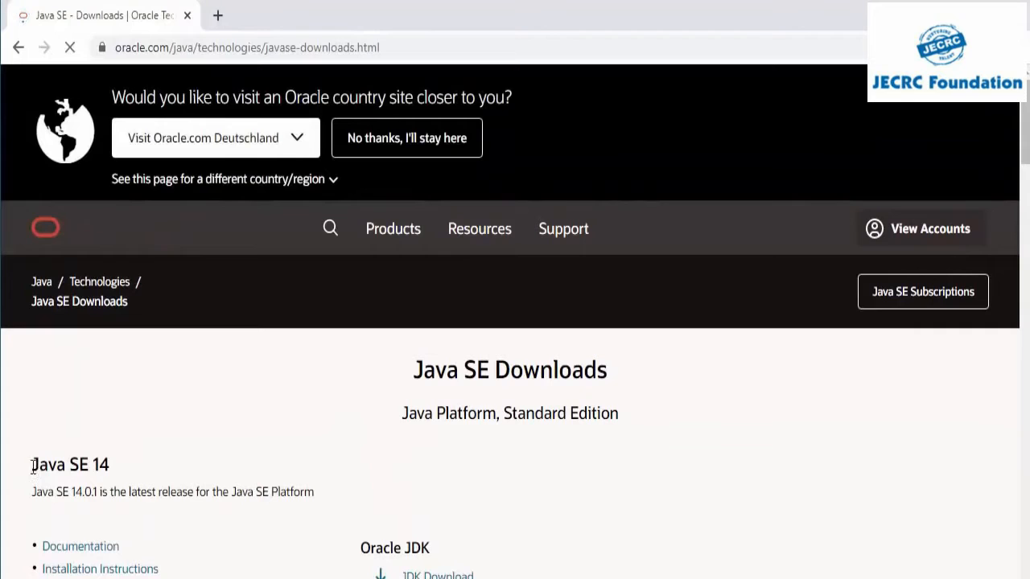
Step: Open the Oracle JDK download page for Java SE 14
drag(30, 475, 134, 471)
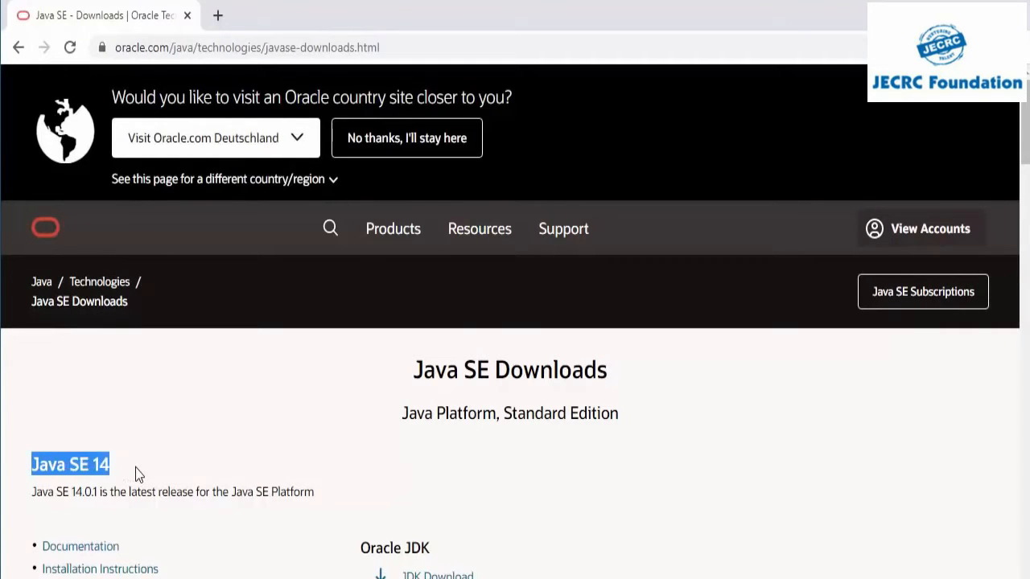
scroll(362, 423, down, 1)
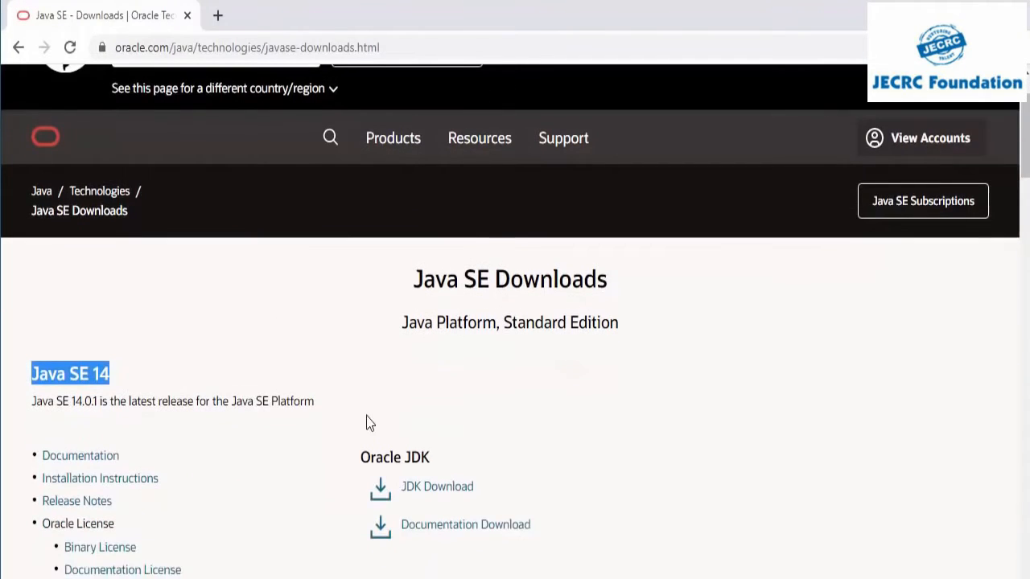
scroll(497, 398, down, 1)
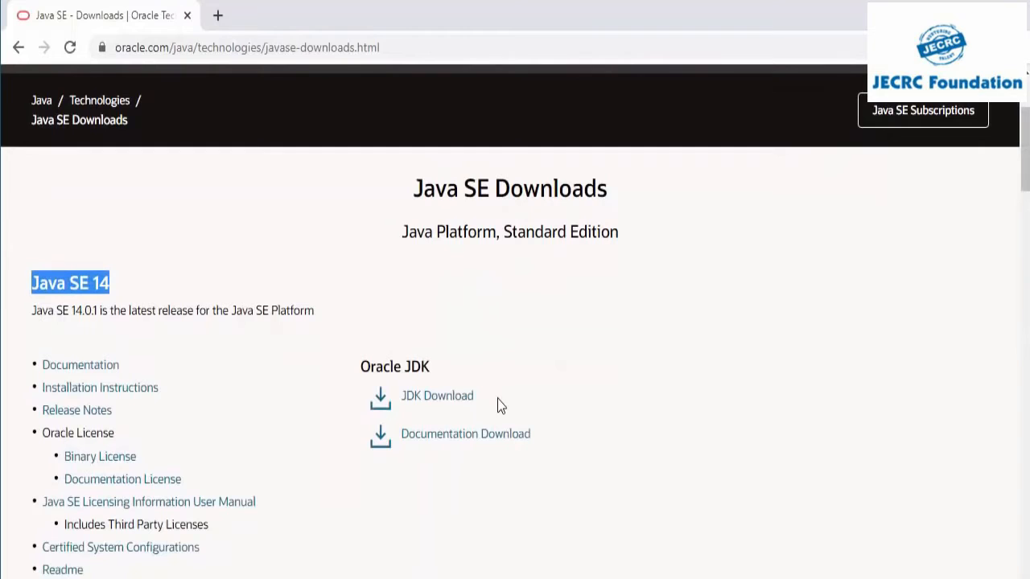
click(442, 397)
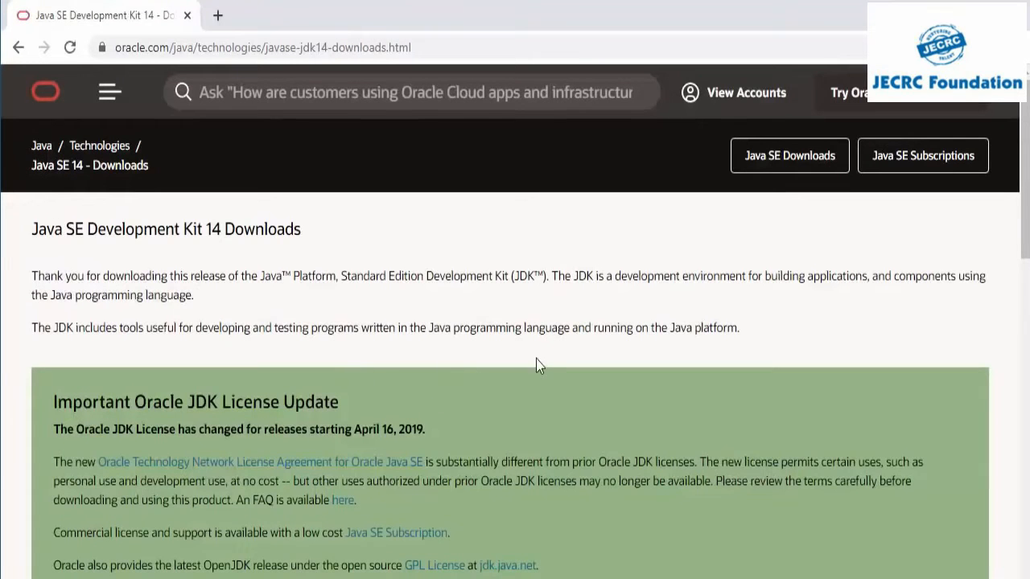
Step: Download the Windows x64 Installer jdk-14.0.1_windows-x64_bin.exe, accepting the Oracle Technology Network License Agreement
scroll(536, 359, down, 3)
scroll(537, 365, down, 3)
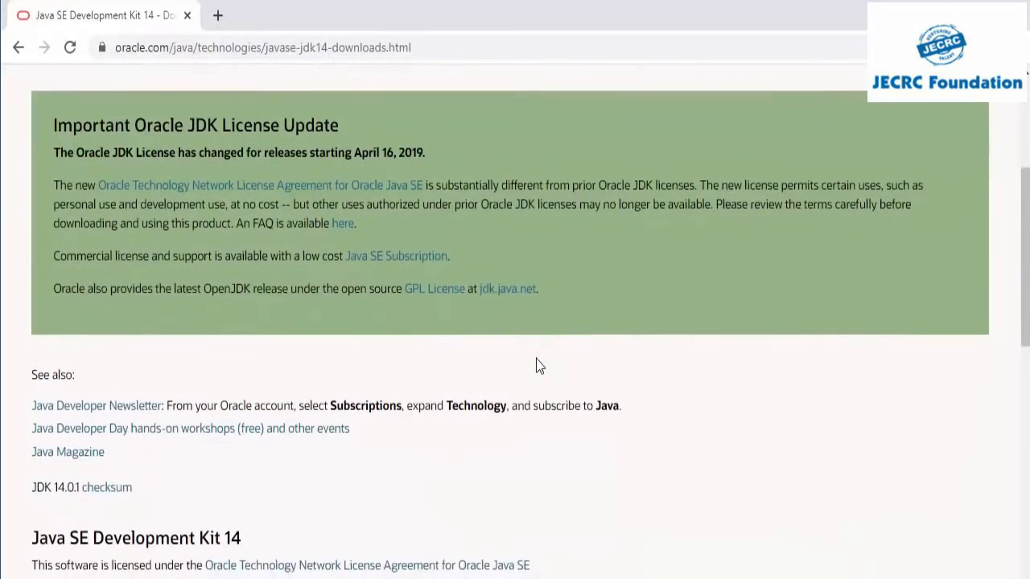
scroll(537, 365, down, 2)
scroll(539, 365, down, 3)
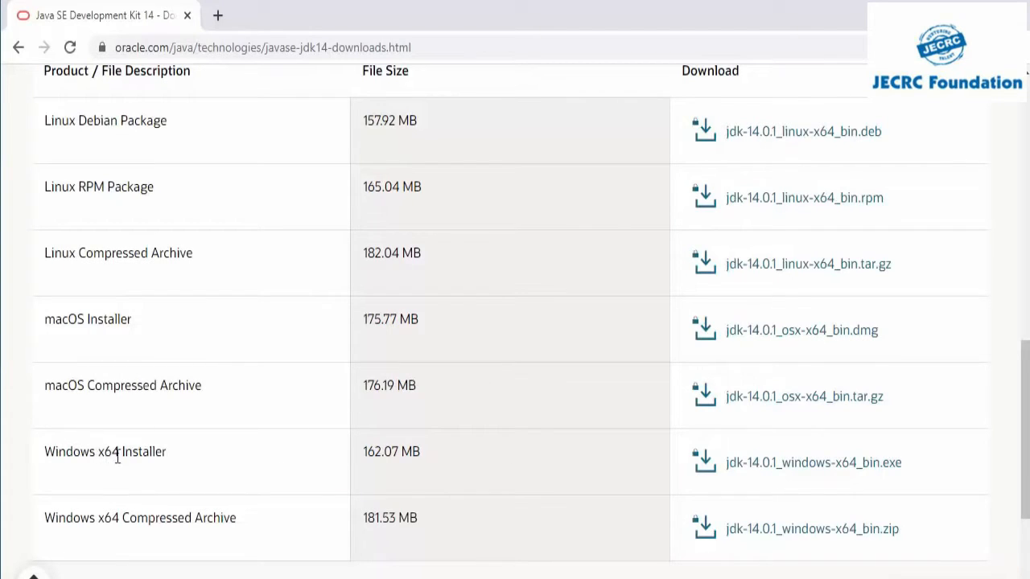
drag(48, 457, 256, 463)
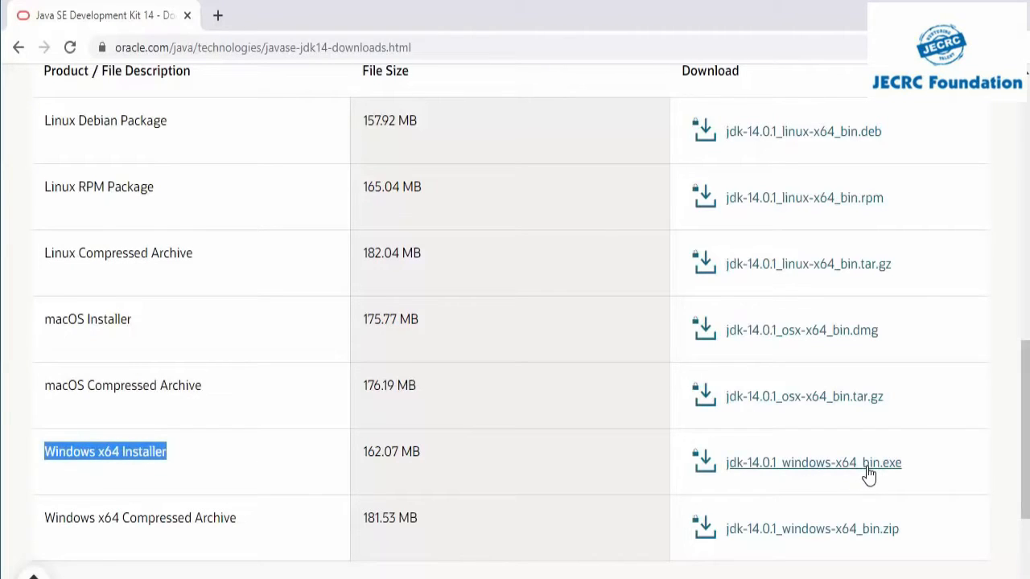
click(789, 465)
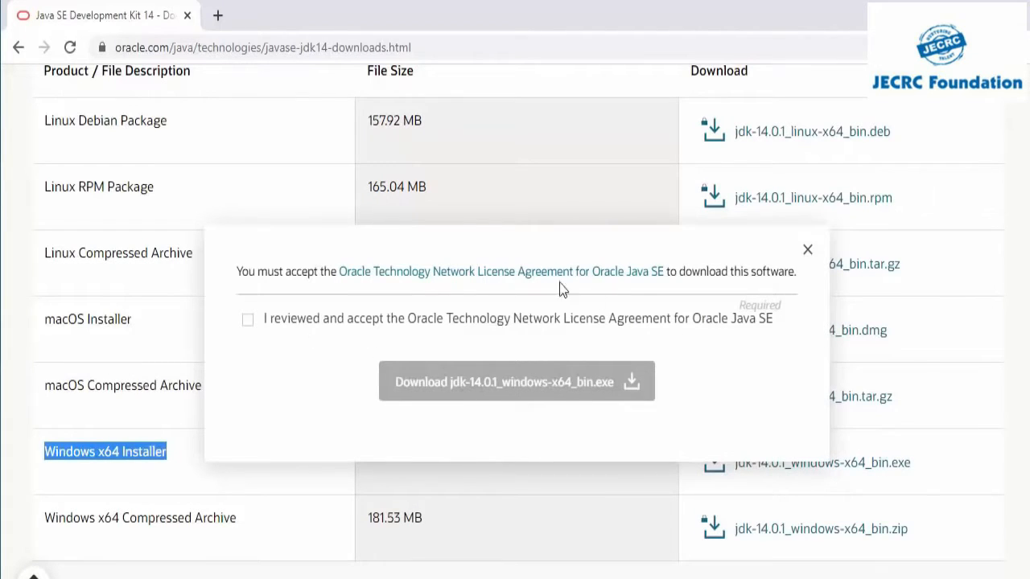
click(248, 322)
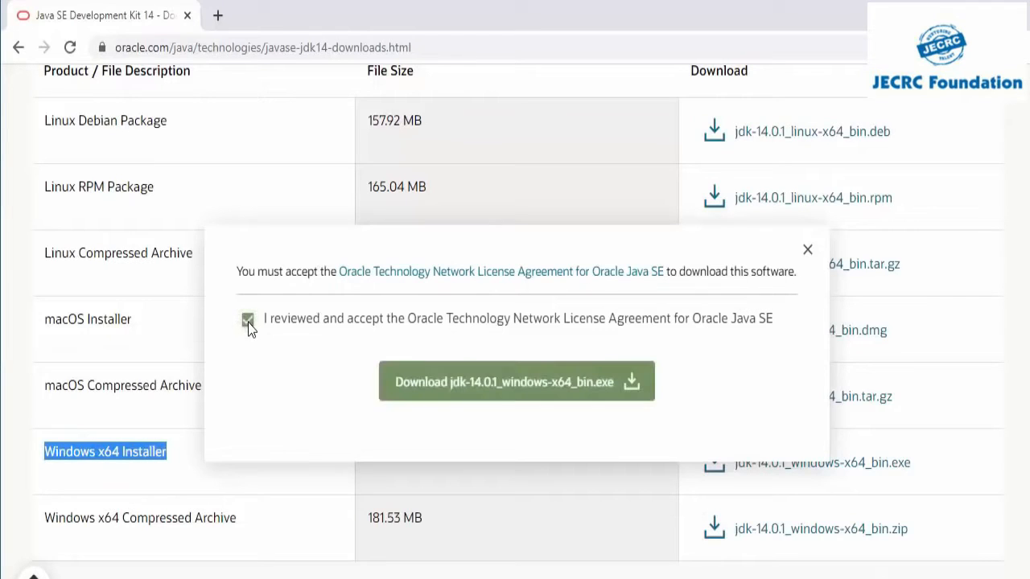
click(541, 387)
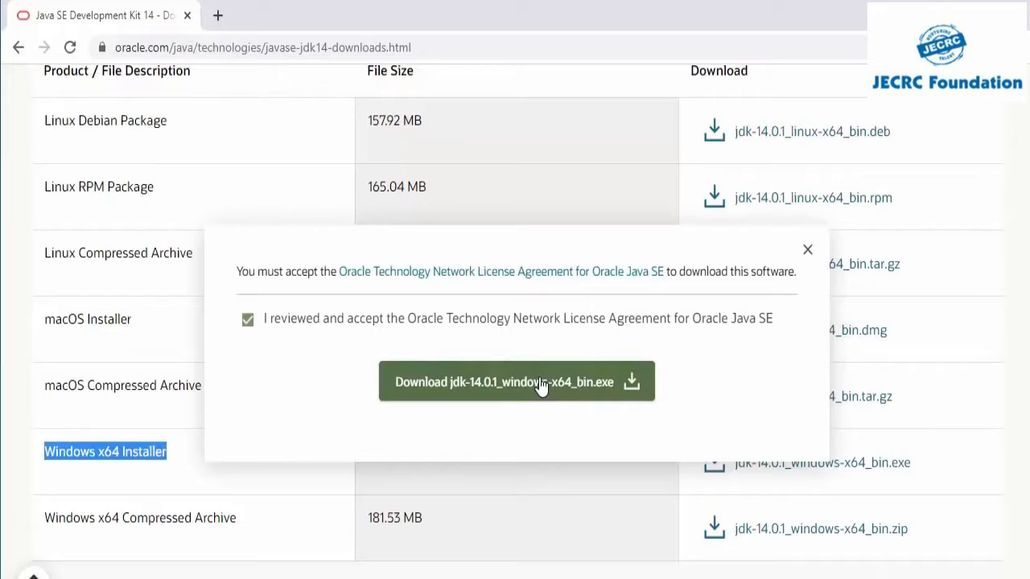
click(542, 388)
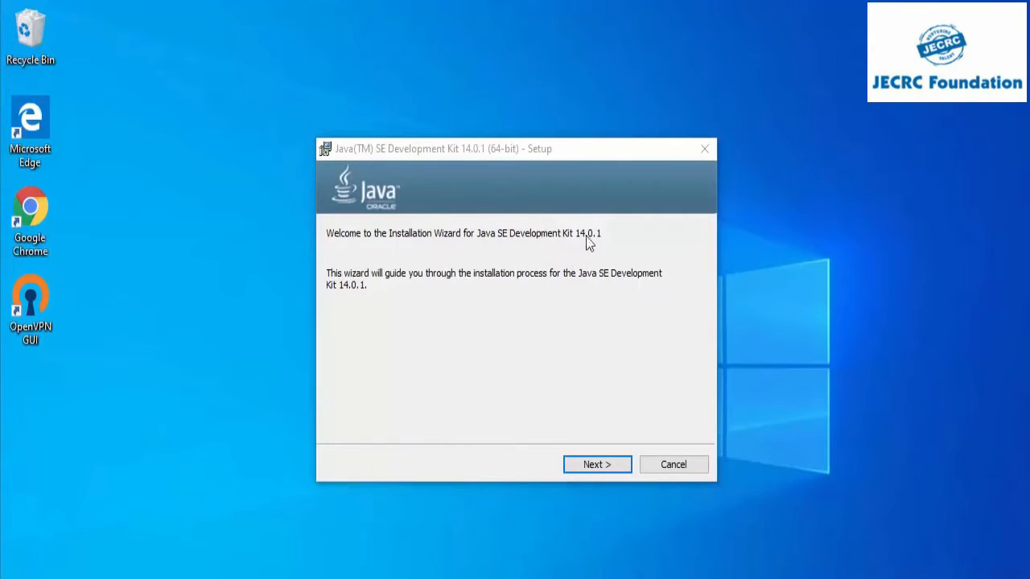
Step: Install Java SE Development Kit 14.0.1 in the default folder C:\Program Files\Java\jdk-14.0.1\ and close the setup wizard
click(593, 470)
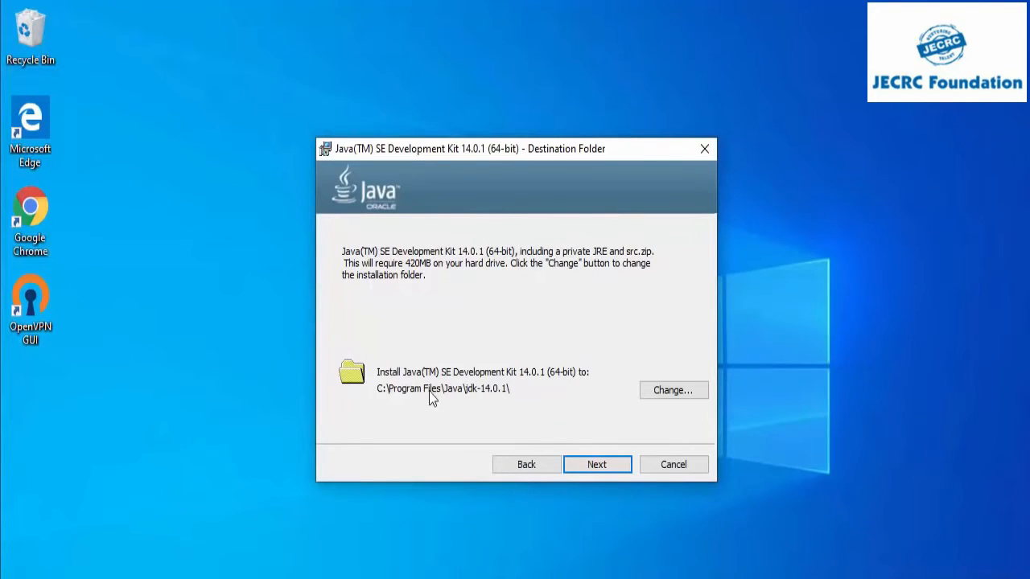
click(586, 467)
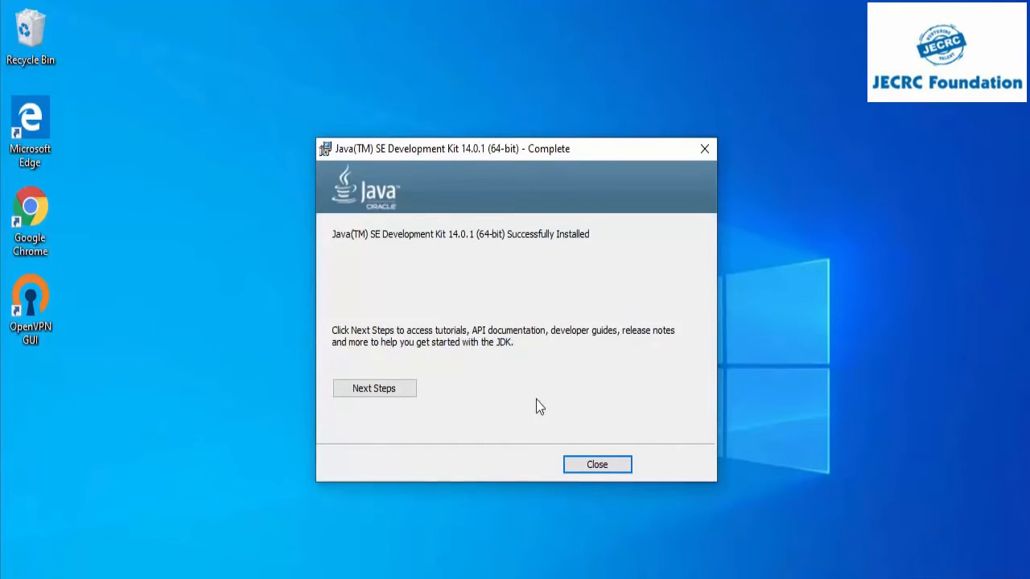
click(590, 469)
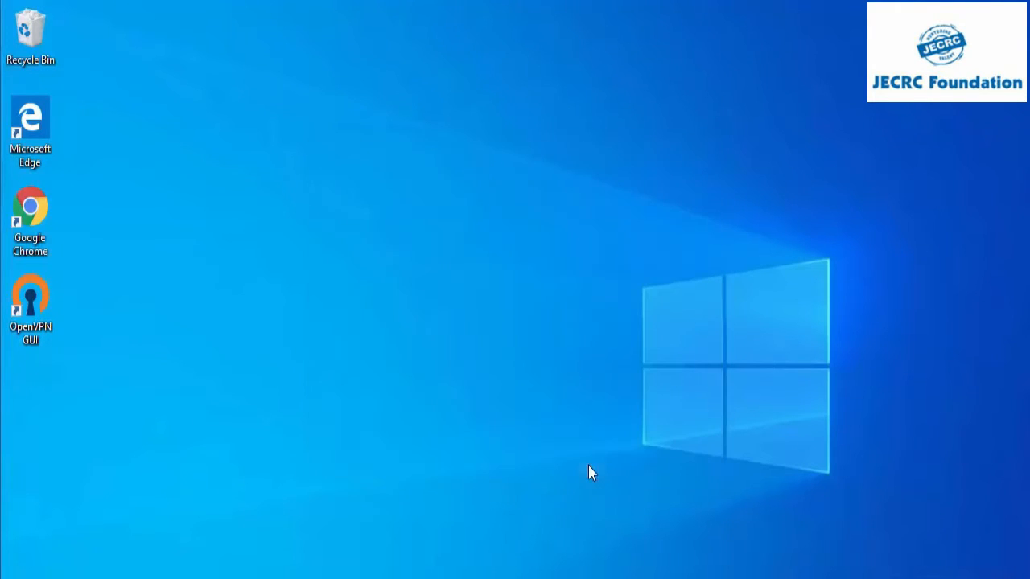
Step: Switch to File Explorer, open C:\Program Files\Java\jdk-14.0.1\bin and select its full path
mouse_move(454, 578)
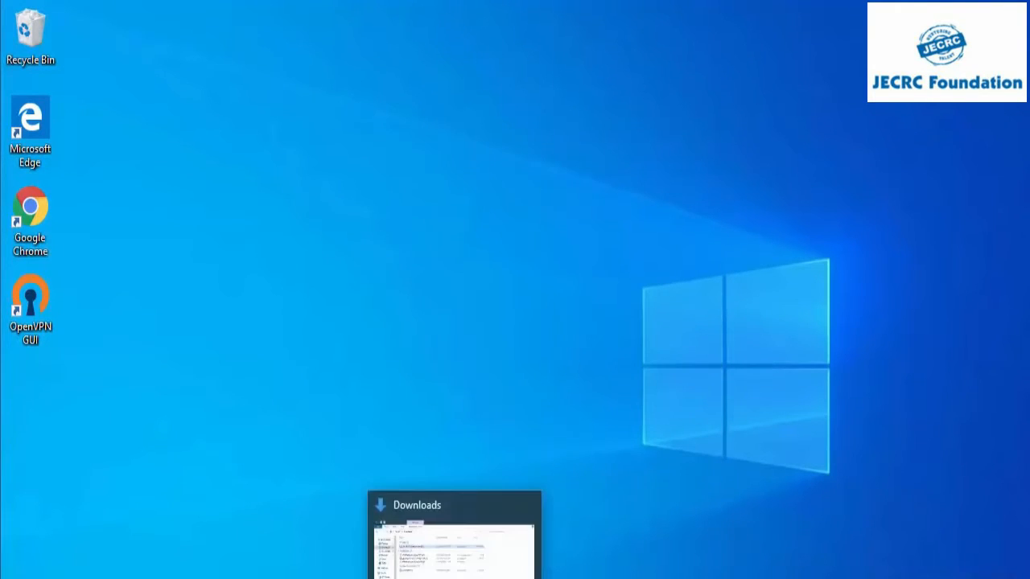
click(454, 539)
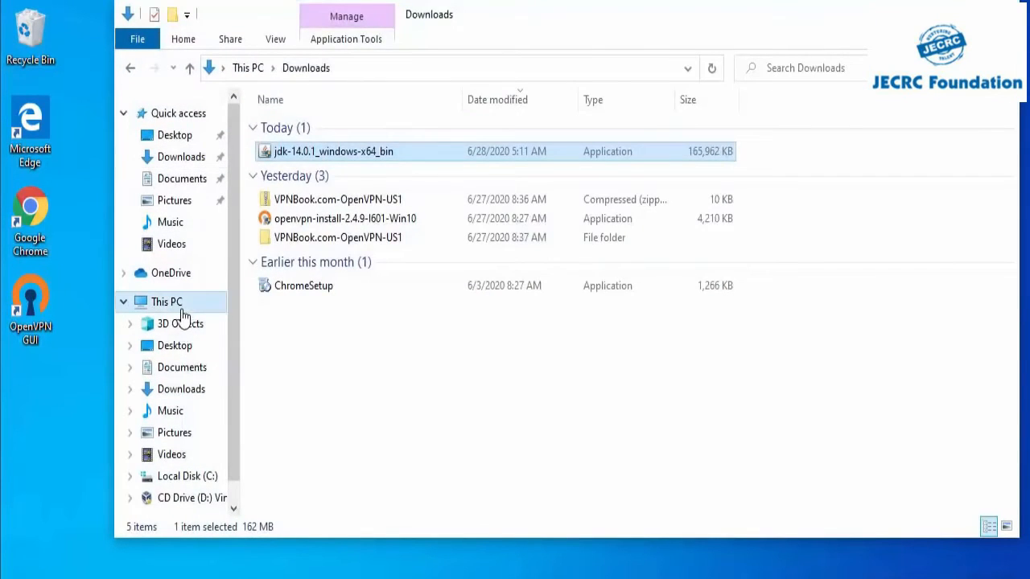
click(182, 306)
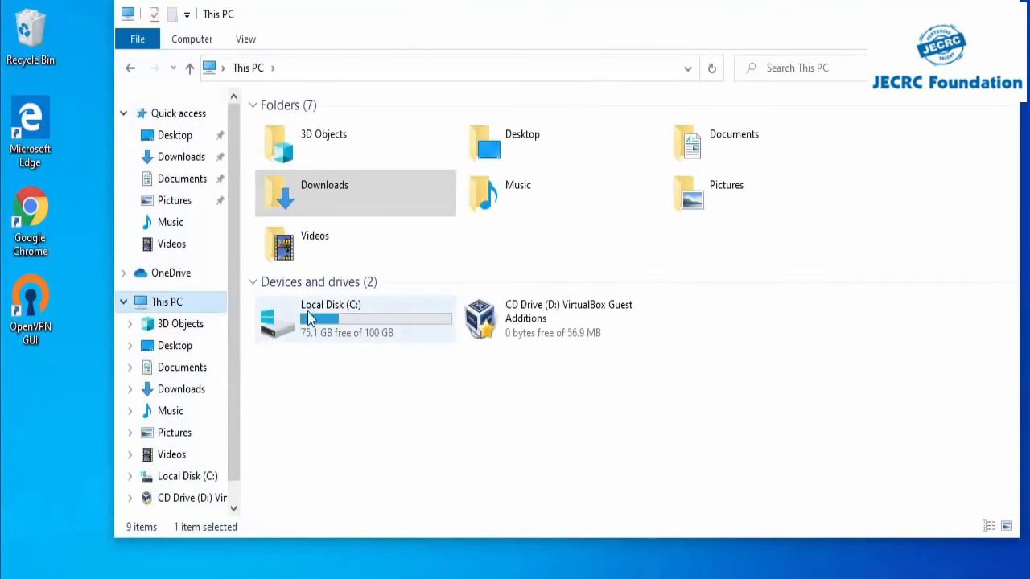
mouse_move(326, 320)
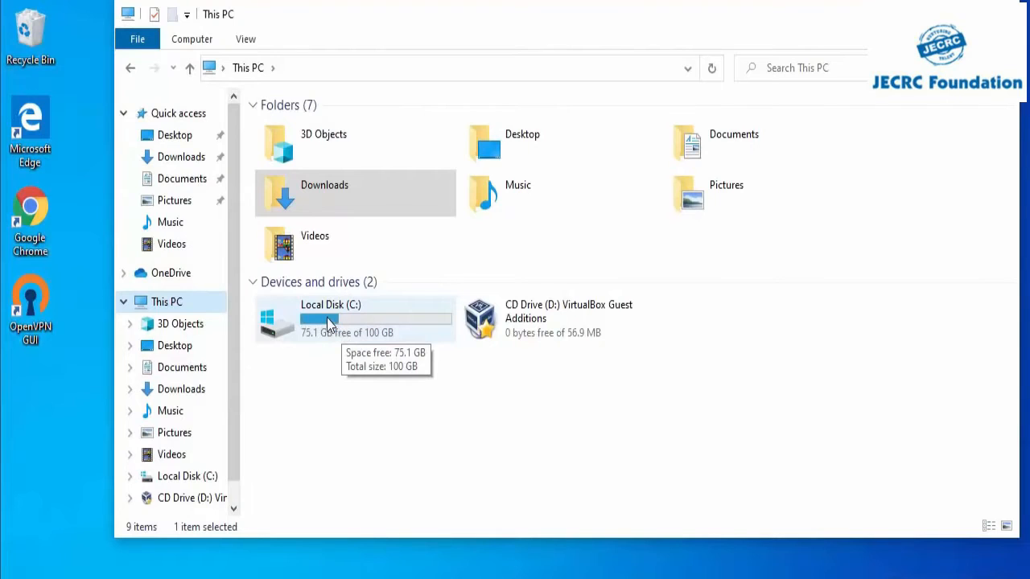
double_click(333, 321)
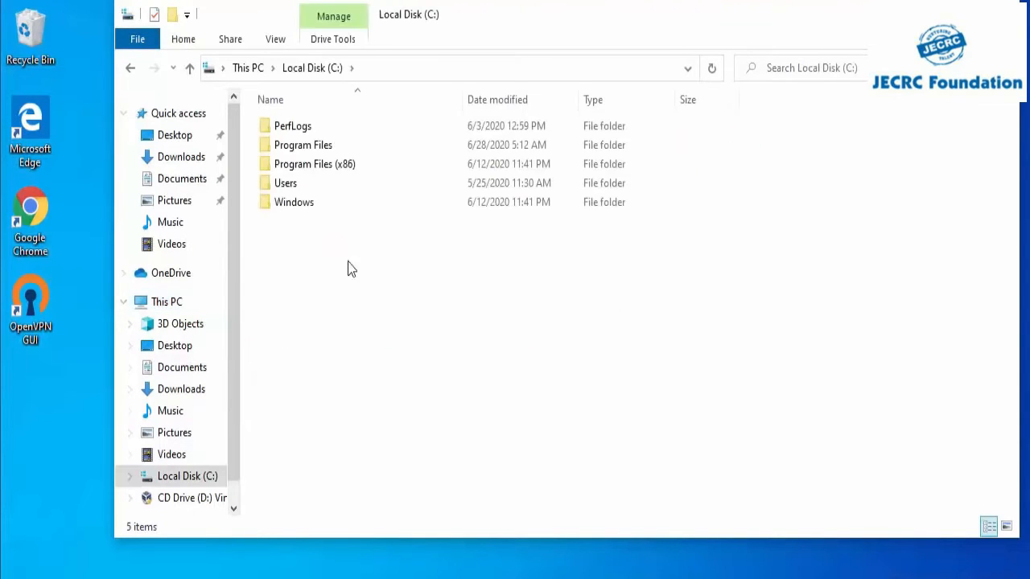
double_click(311, 153)
mouse_move(310, 168)
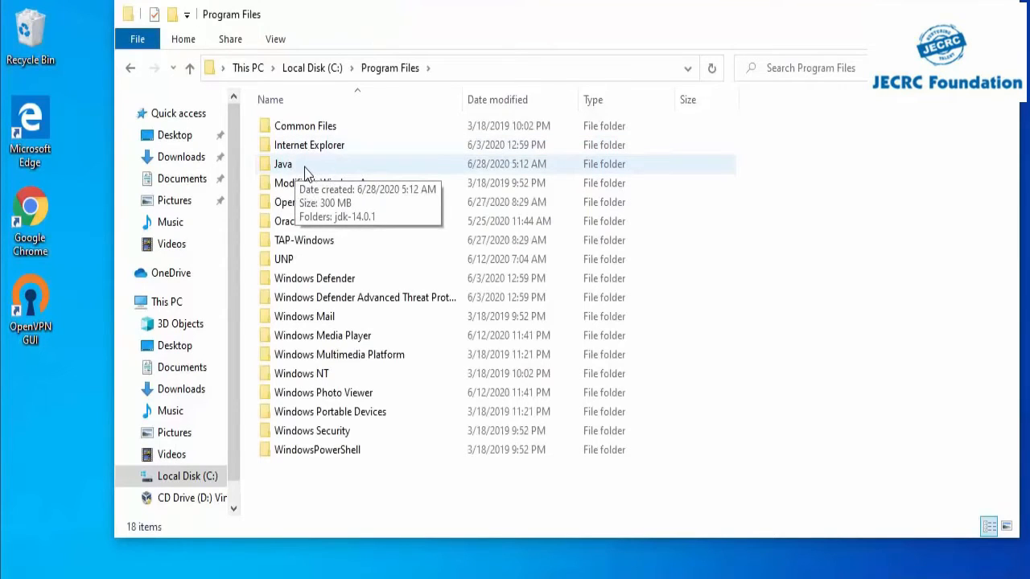
double_click(306, 169)
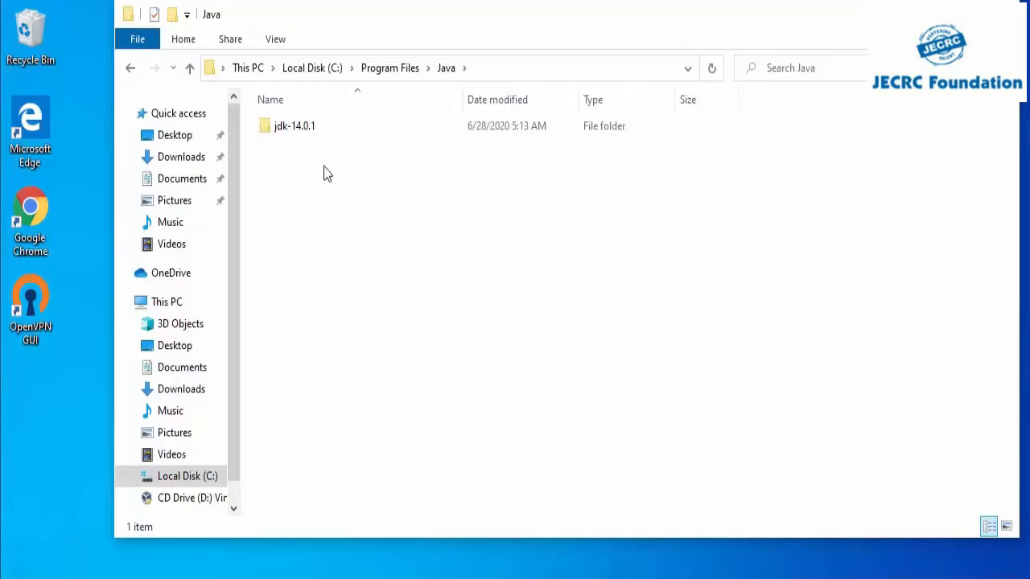
click(304, 130)
double_click(304, 126)
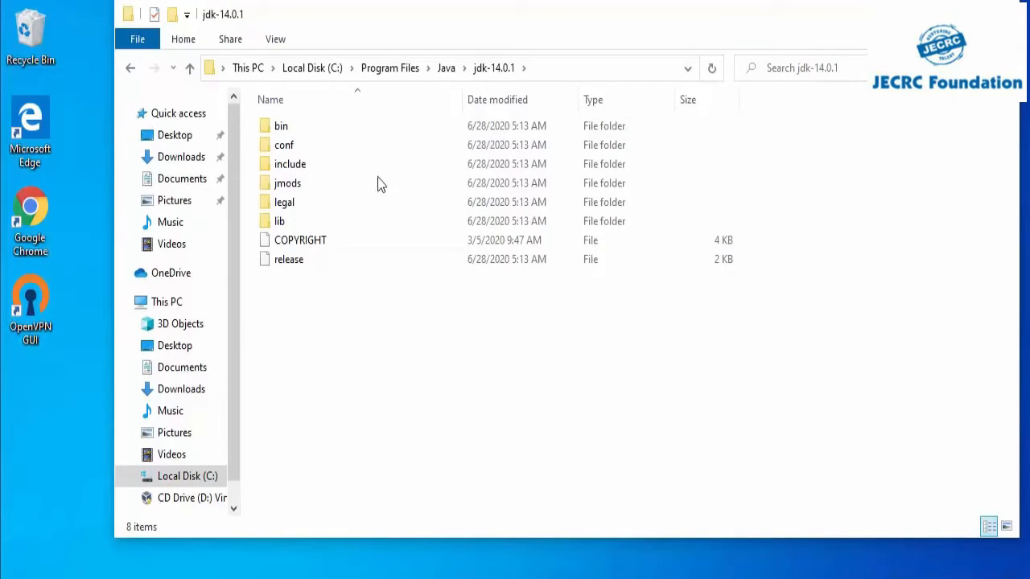
double_click(316, 128)
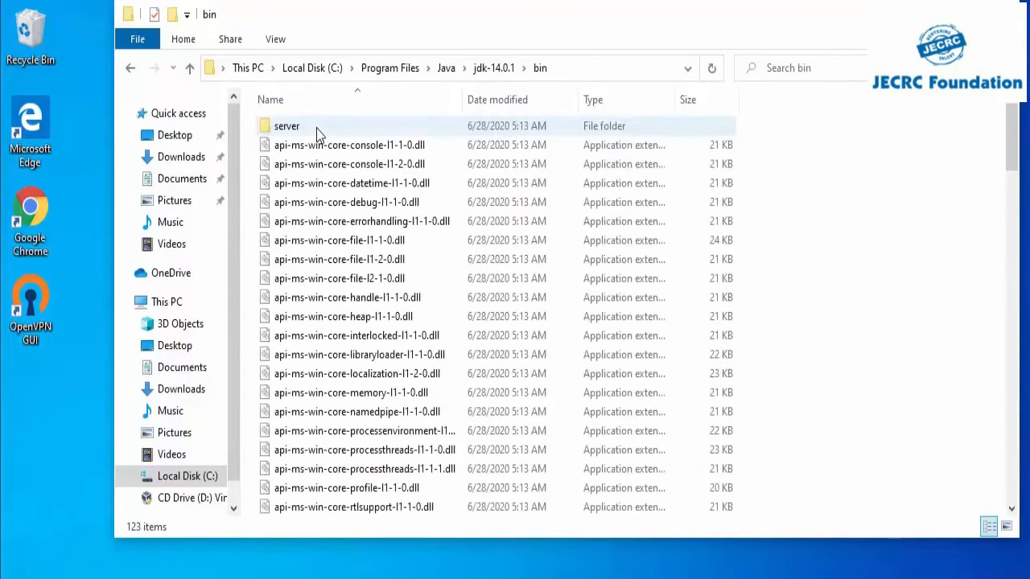
click(627, 64)
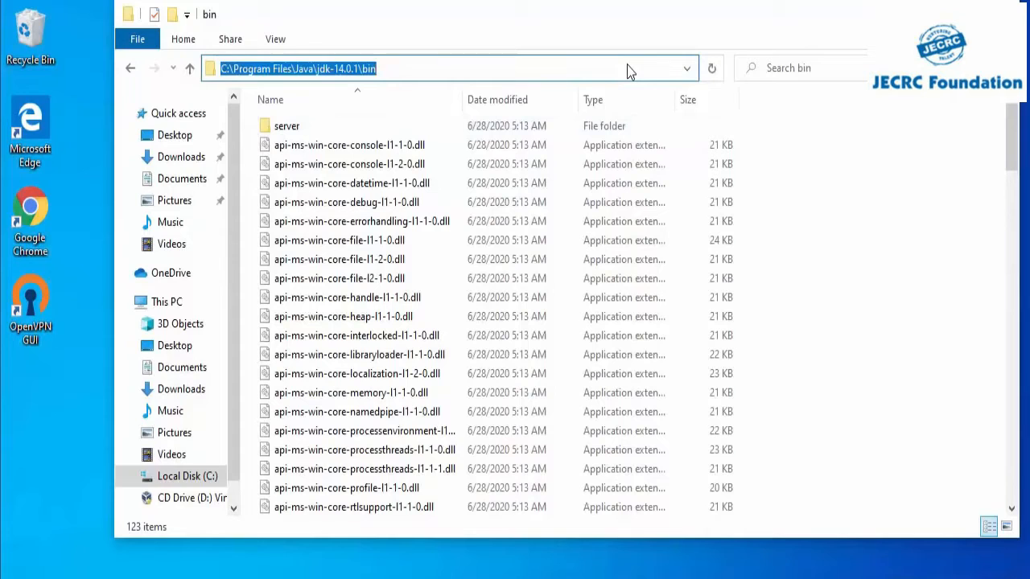
Step: Search Windows for "envi", open the system environment variables settings and show the Environment Variables dialog
key(alt+Tab)
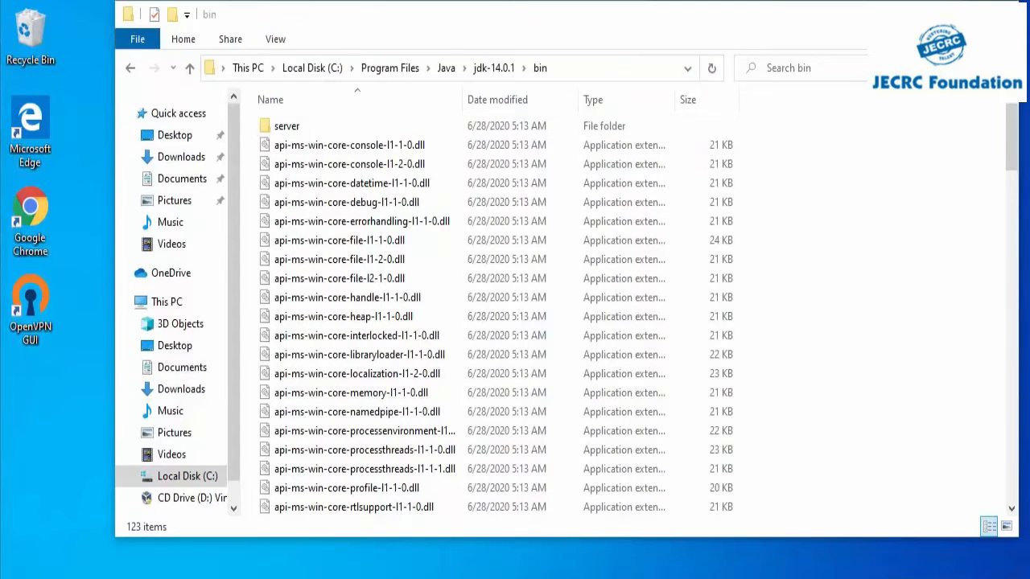
key(super+s)
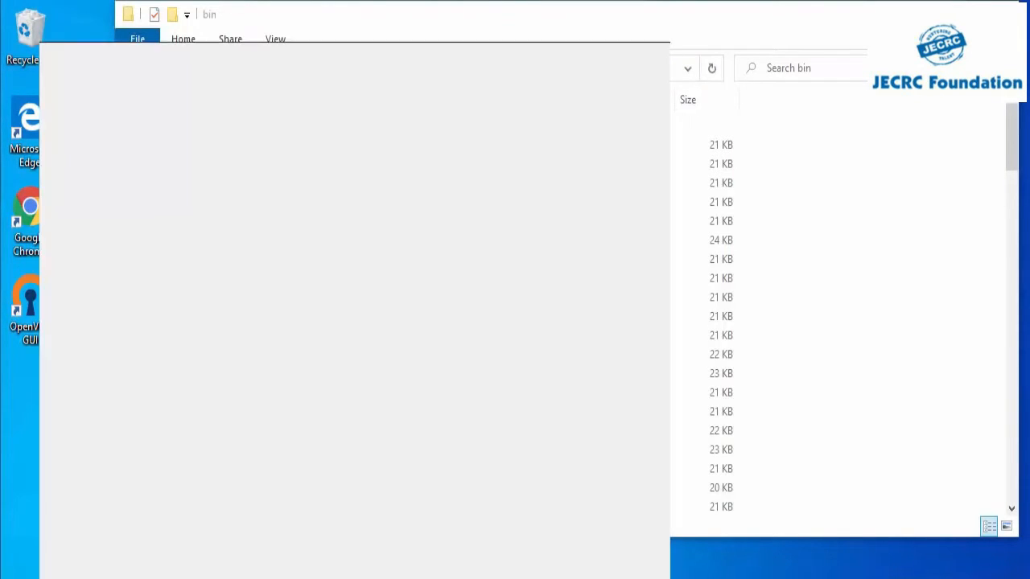
text(envi)
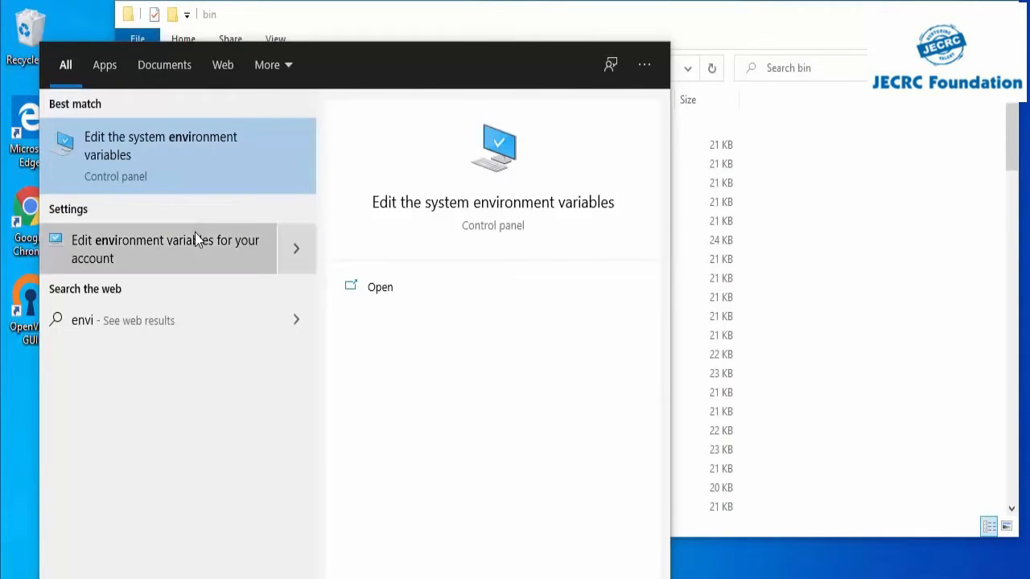
click(142, 162)
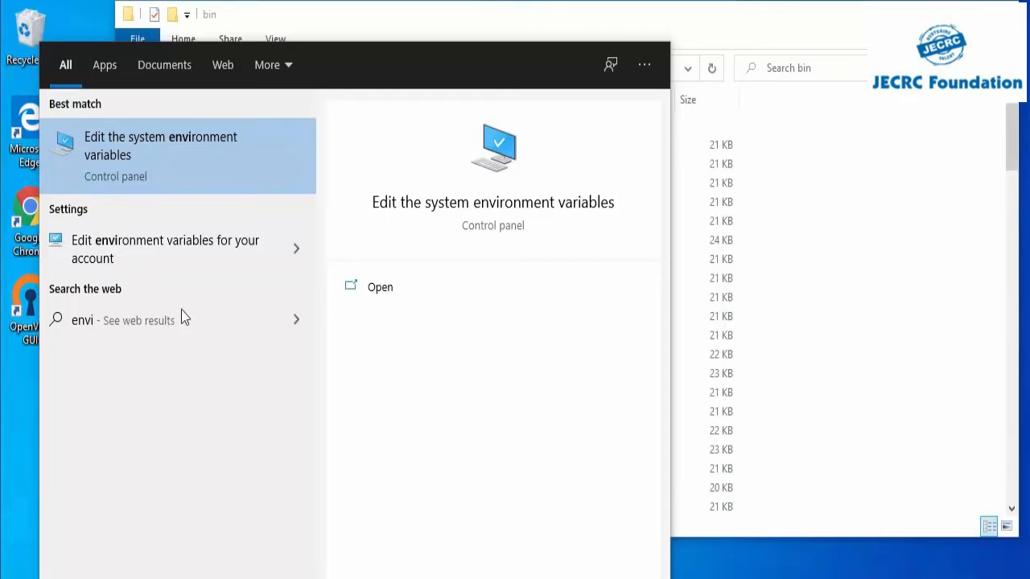
click(148, 155)
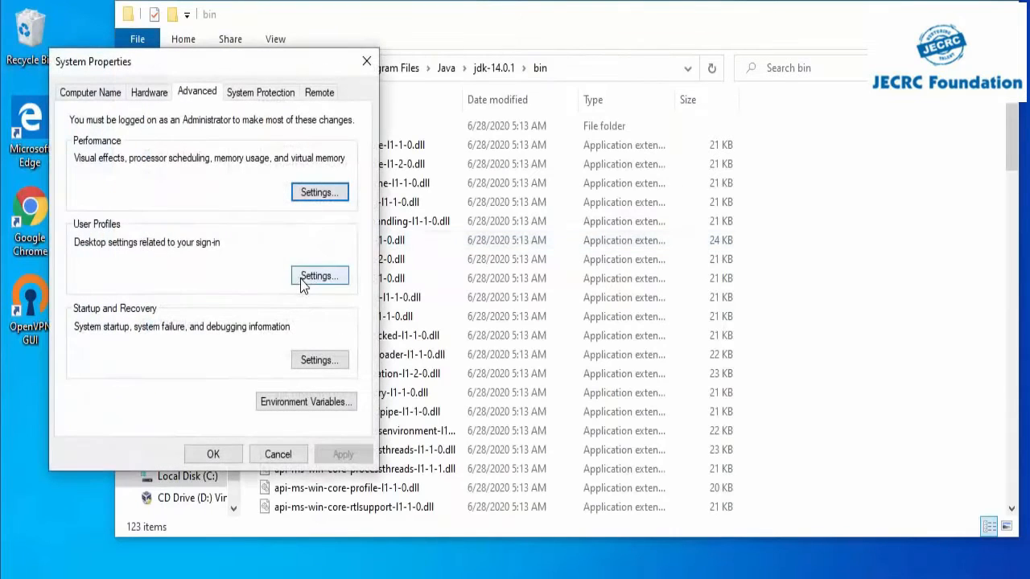
click(287, 408)
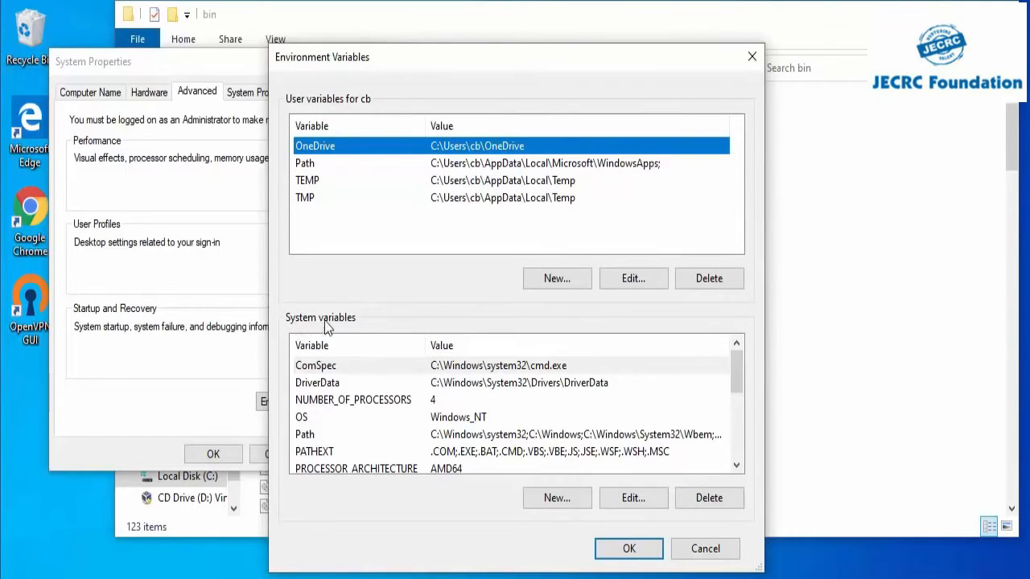
Step: Add C:\Program Files\Java\jdk-14.0.1\bin as a new entry in the system Path variable and confirm the edit
click(309, 436)
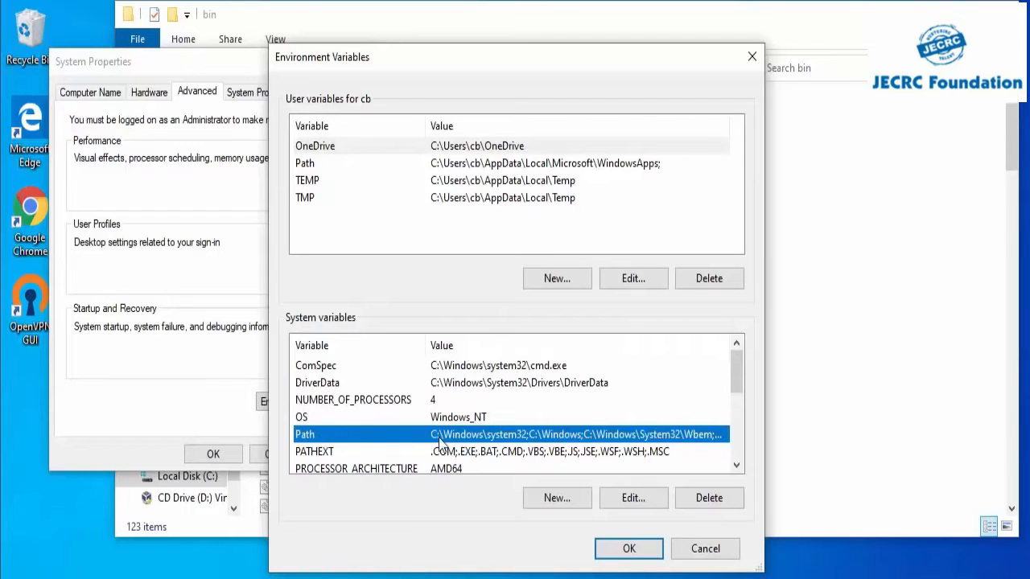
click(627, 500)
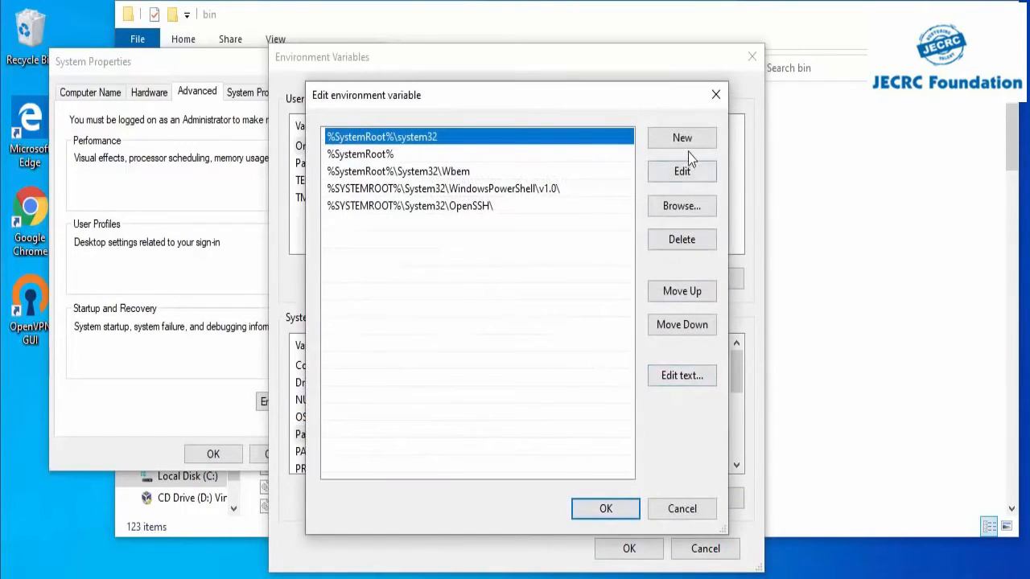
click(682, 139)
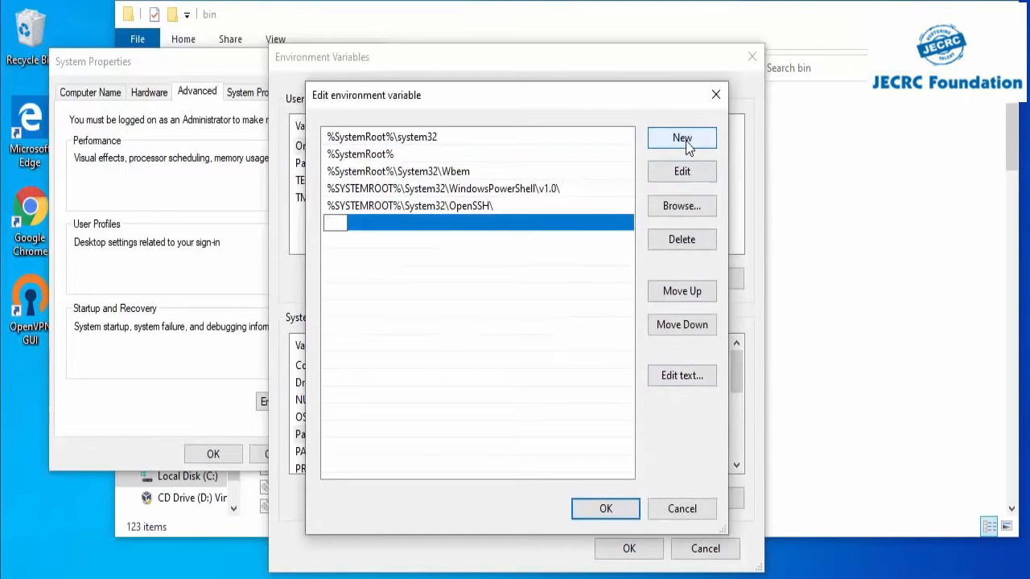
click(855, 141)
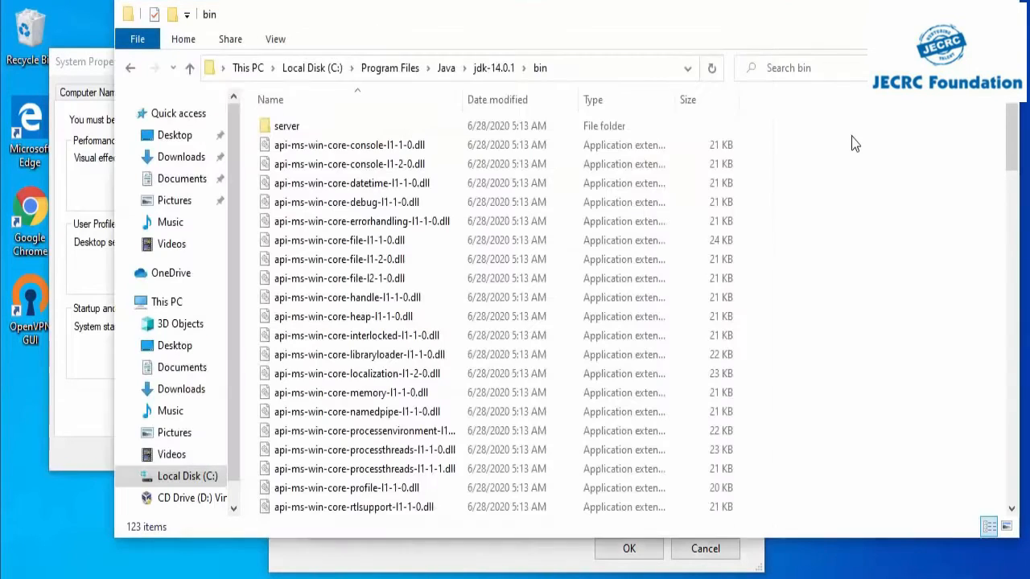
click(590, 70)
key(ctrl+c)
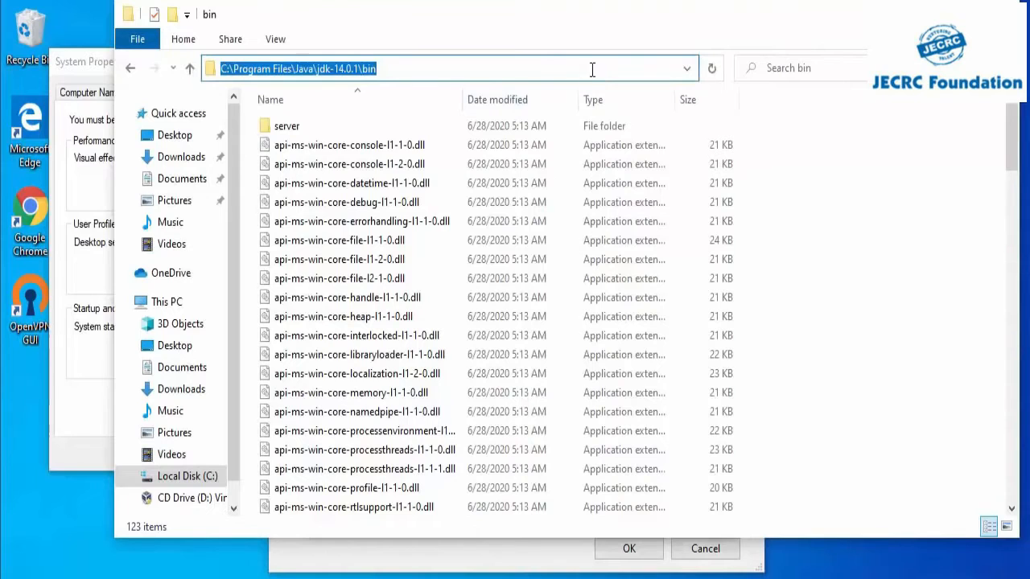
click(102, 437)
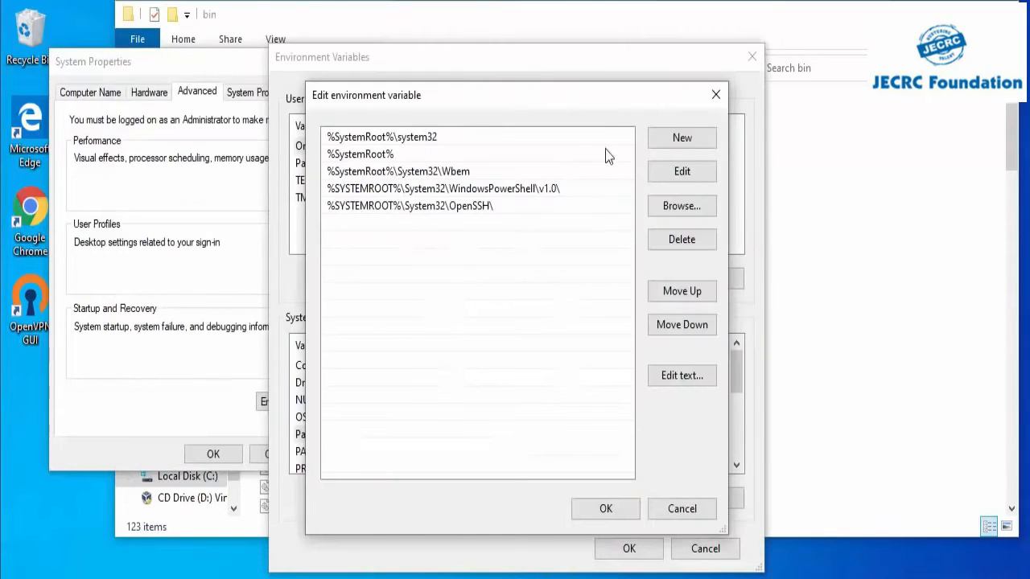
click(682, 138)
key(ctrl+v)
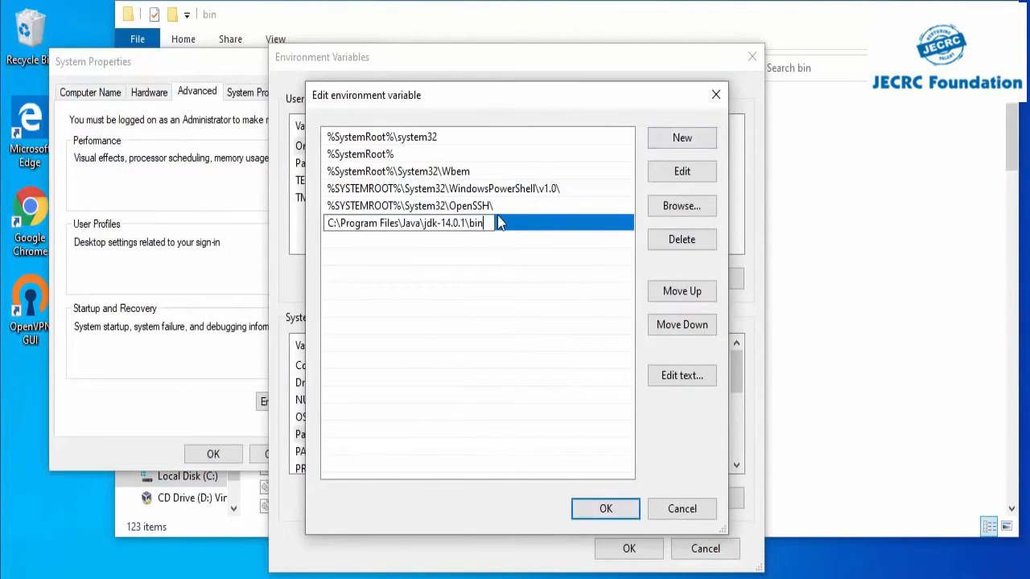
key(Return)
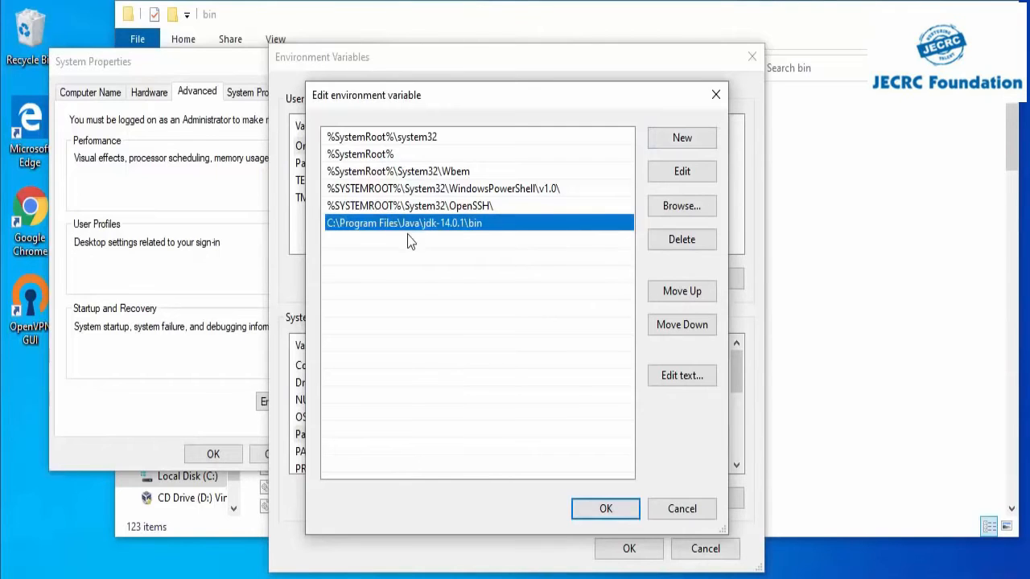
click(604, 510)
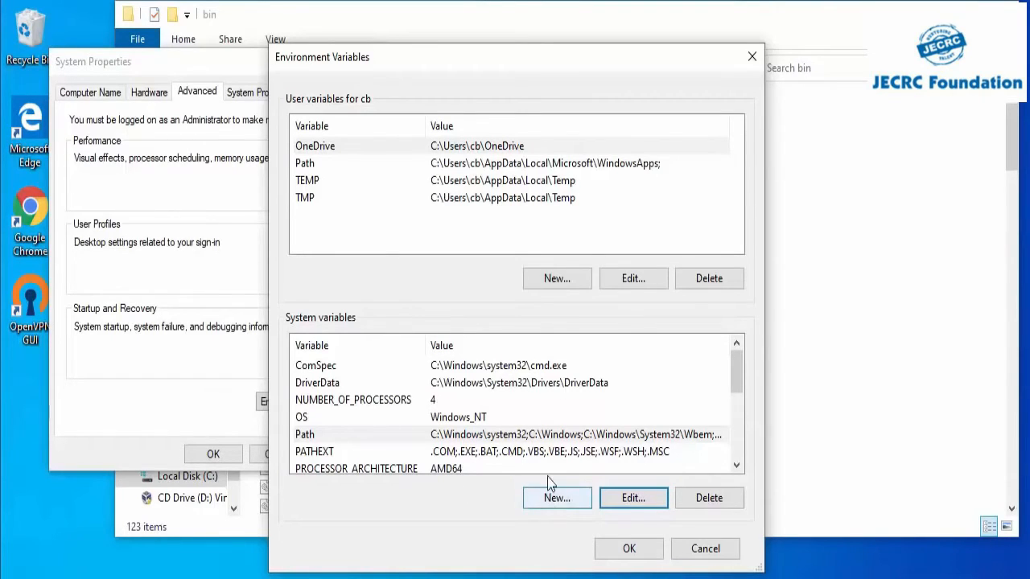
Step: Start a new system variable and name it JAVA_HOME
click(546, 496)
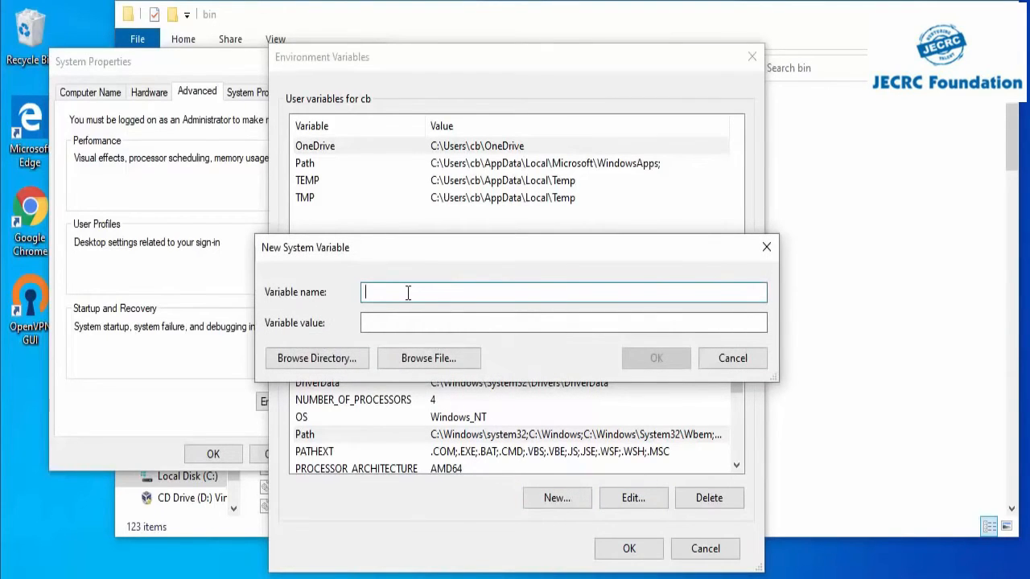
text(JAVA_HOME)
click(391, 318)
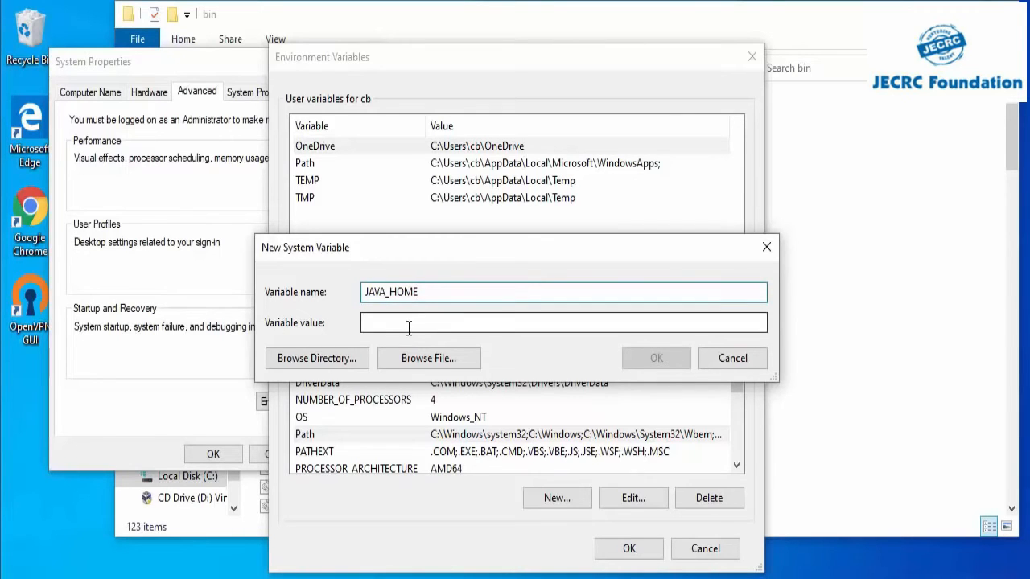
Step: Set the variable's value to the copied JDK folder path C:\Program Files\Java\jdk-14.0.1, then save and close the environment variable and system settings
click(863, 301)
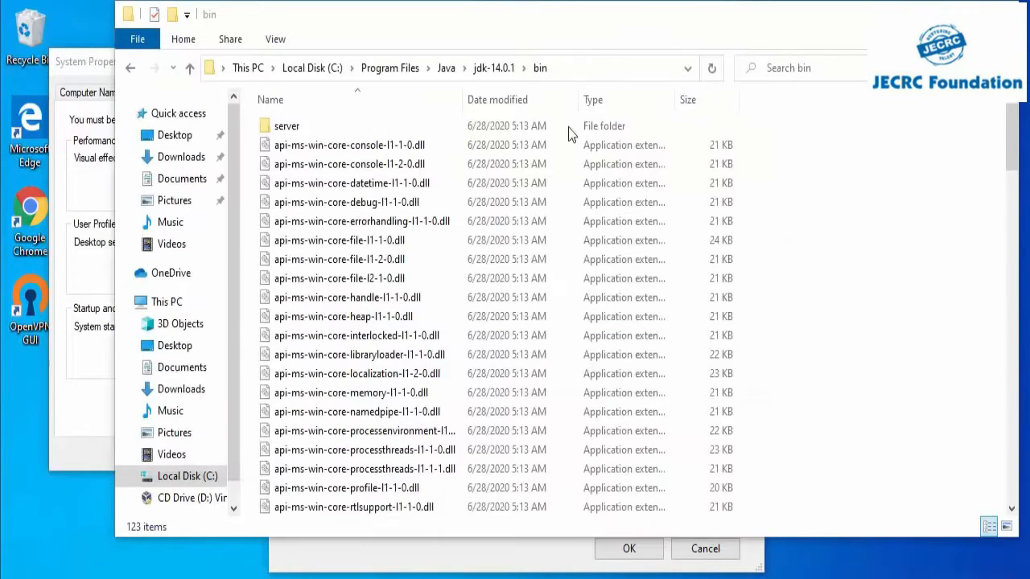
click(494, 68)
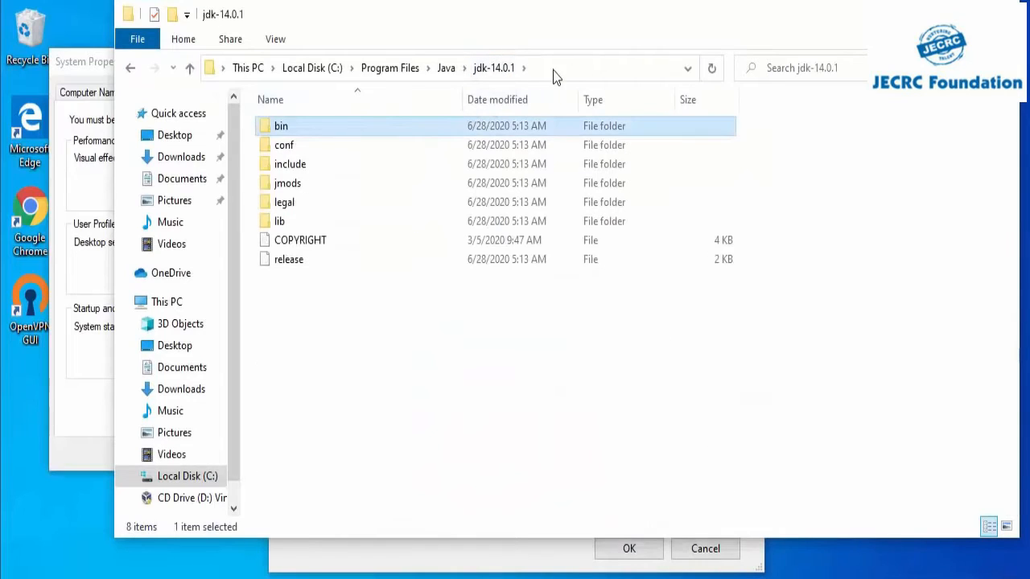
click(552, 70)
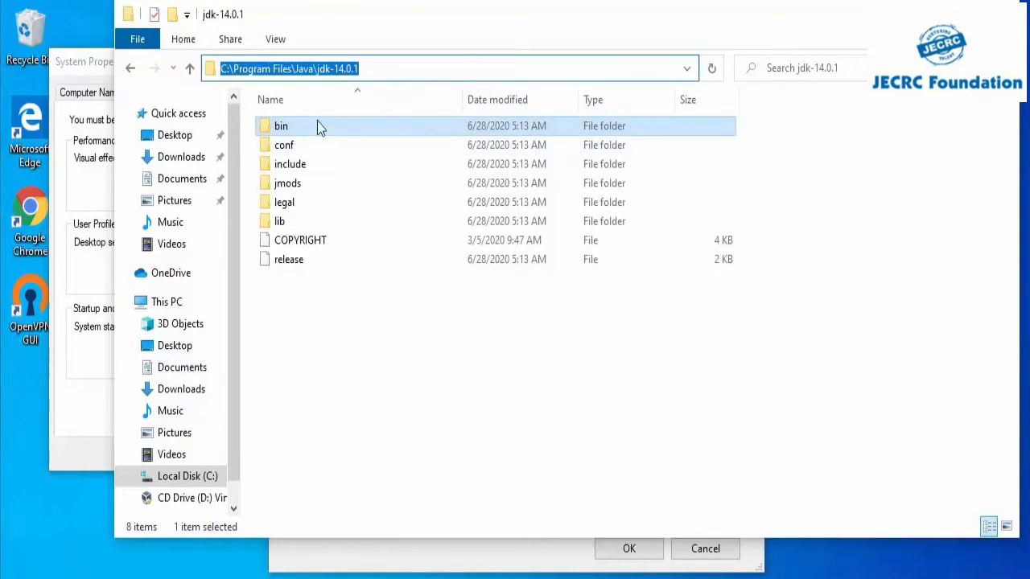
click(389, 68)
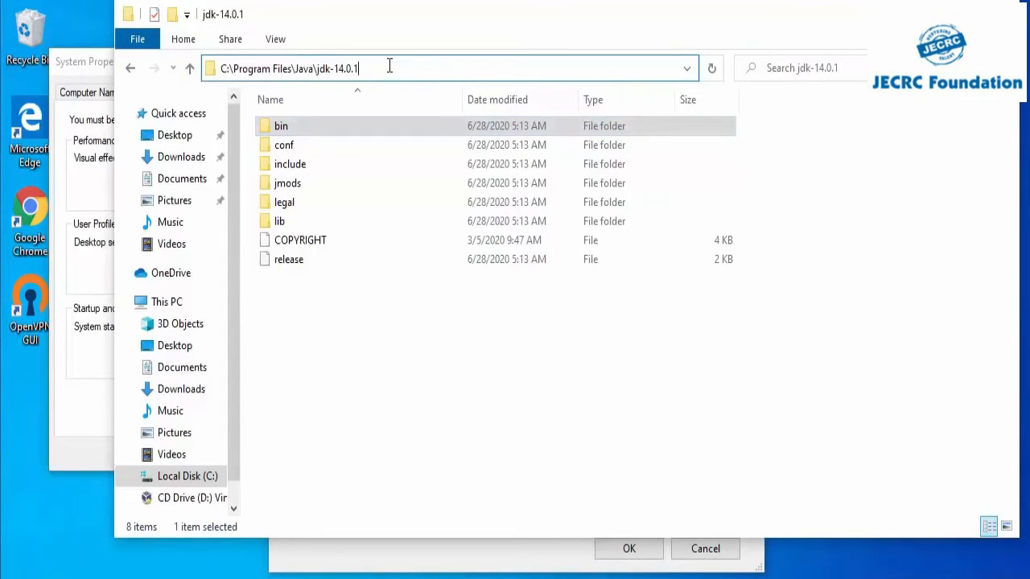
key(ctrl+a)
key(ctrl+c)
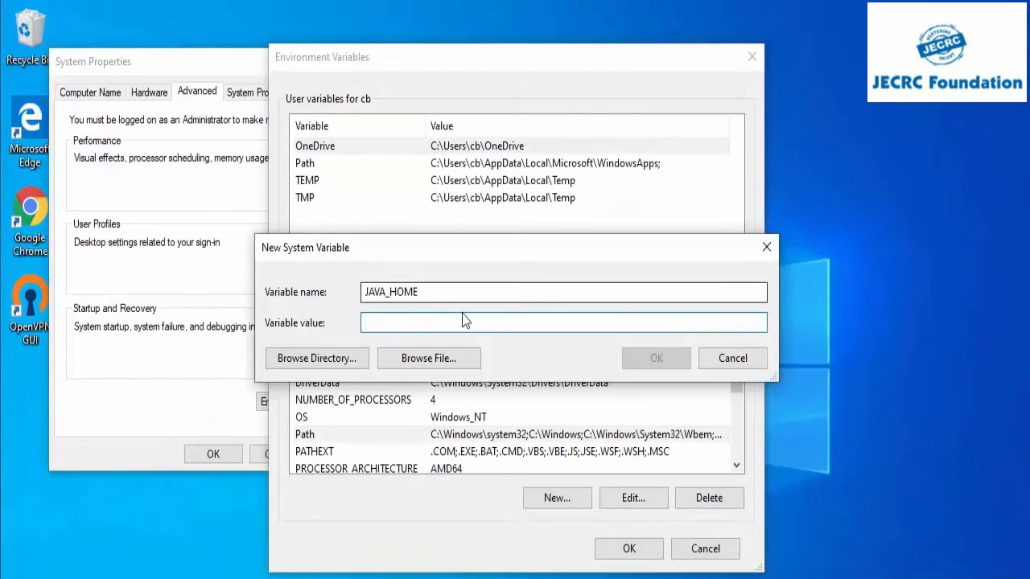
click(462, 321)
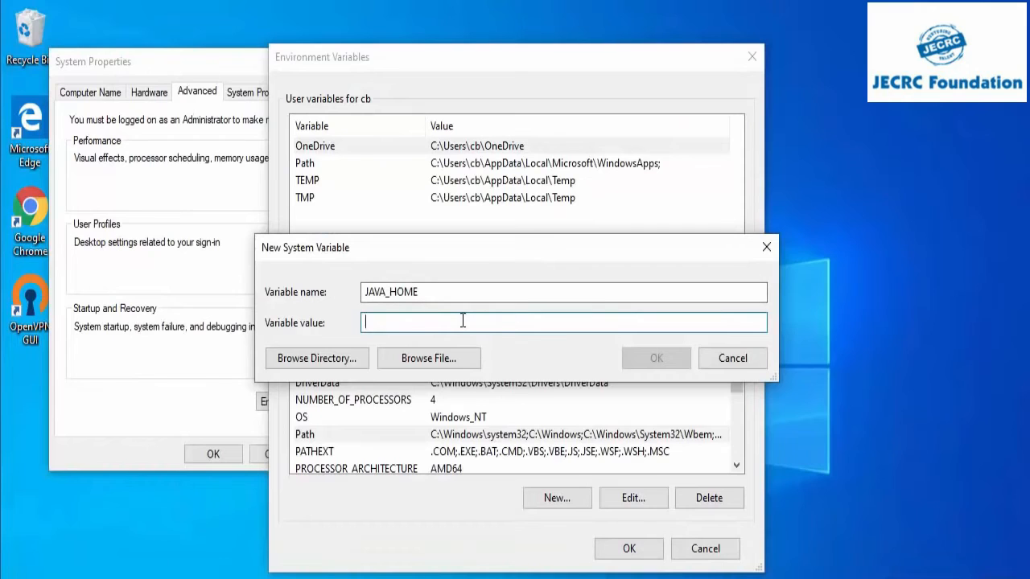
key(ctrl+v)
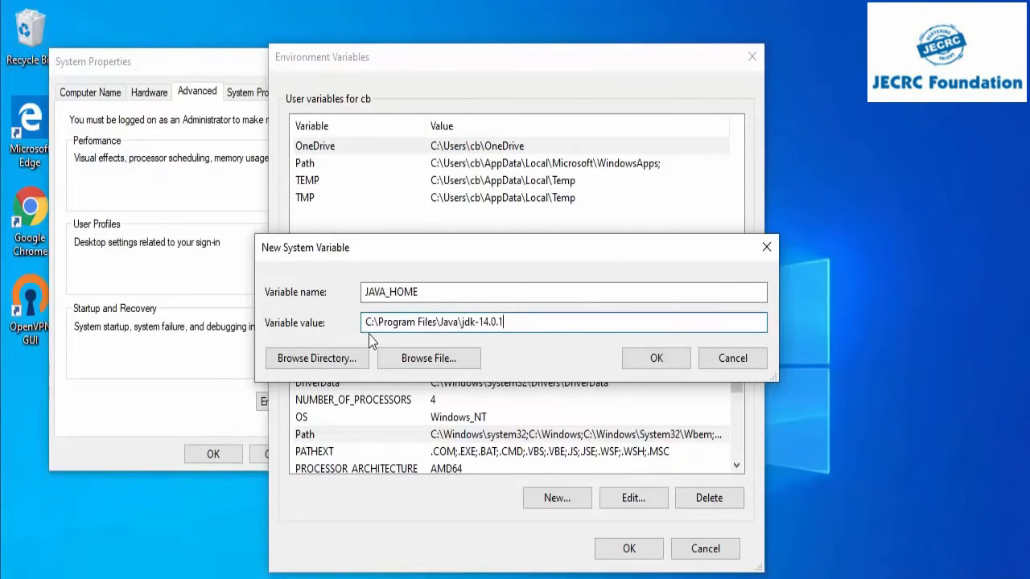
click(656, 358)
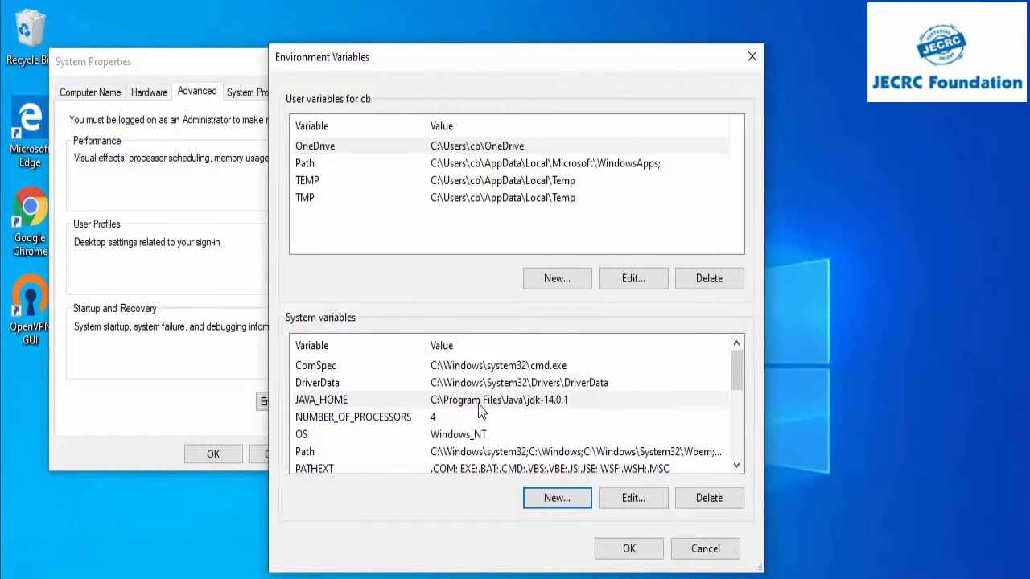
click(625, 550)
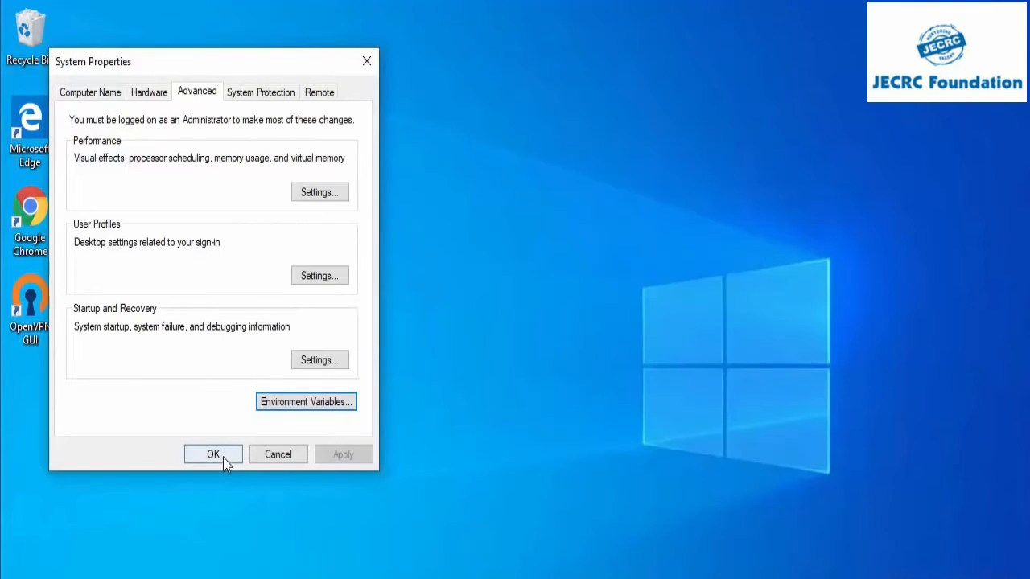
click(213, 454)
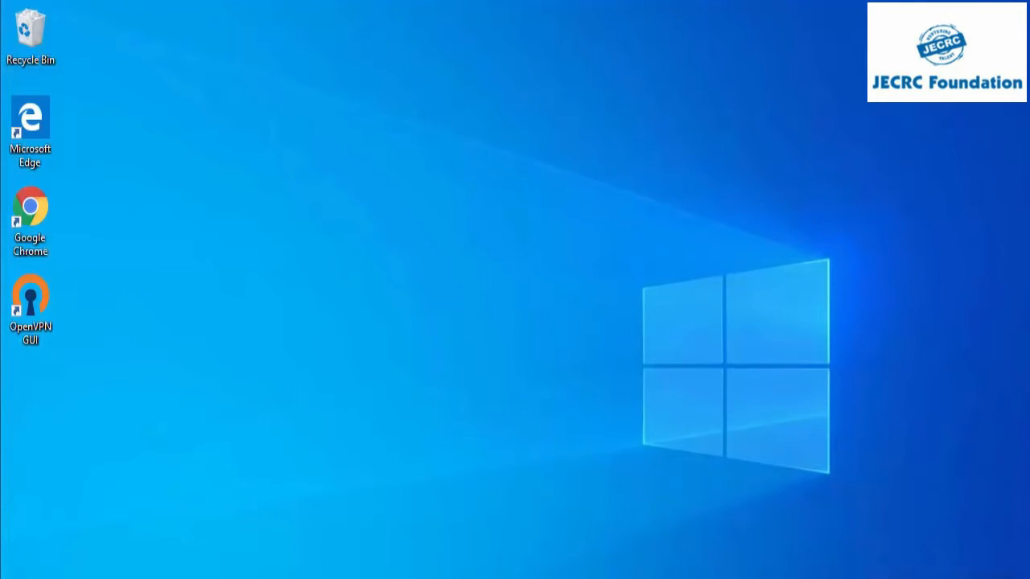
Step: Open Command Prompt by searching for "cmd" and check the Java runtime version with java -version
key(super+s)
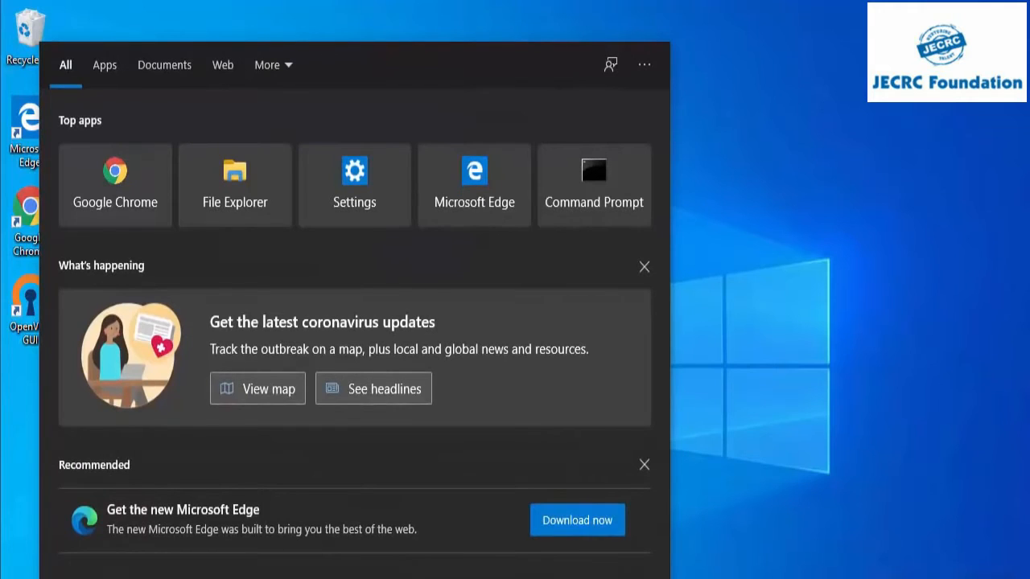
text(cmd)
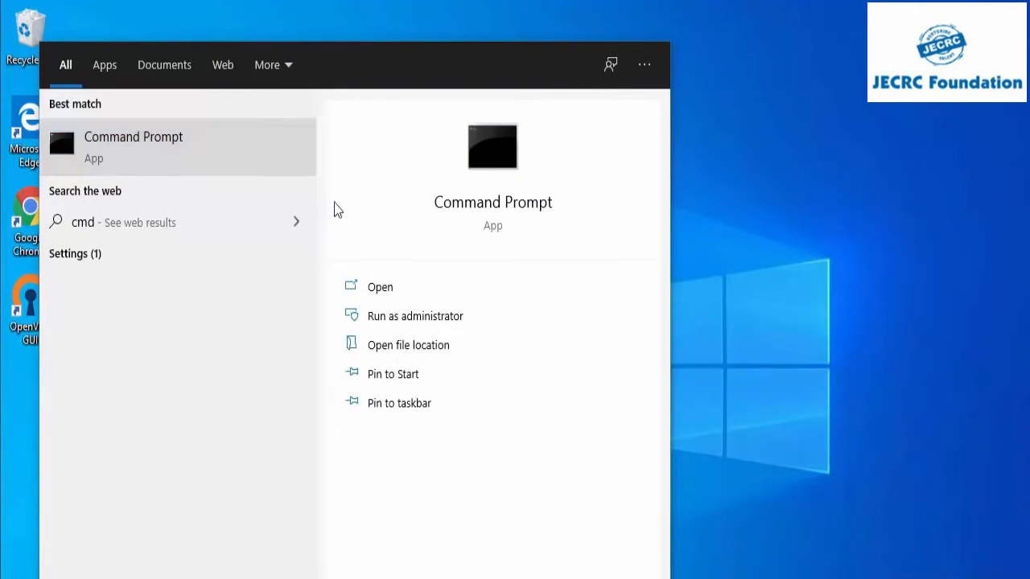
key(Return)
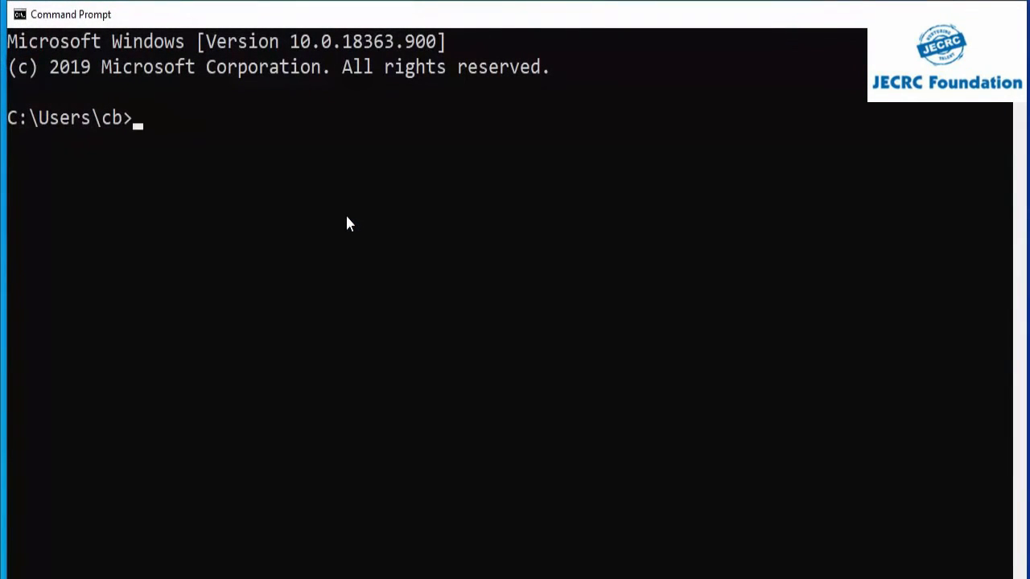
text(java -version)
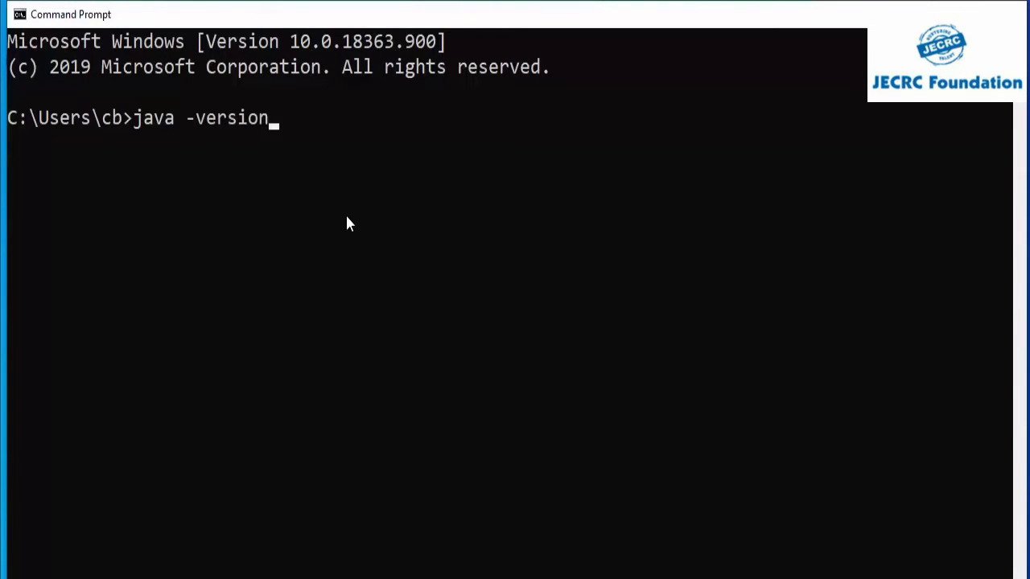
key(Return)
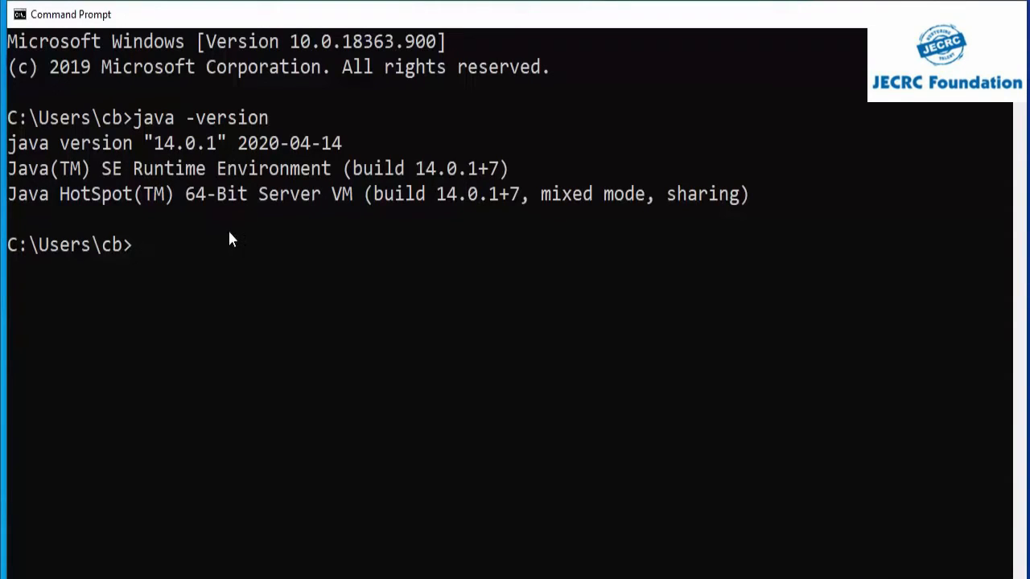
Step: Check the Java compiler version by running javac -version
text(javac -version)
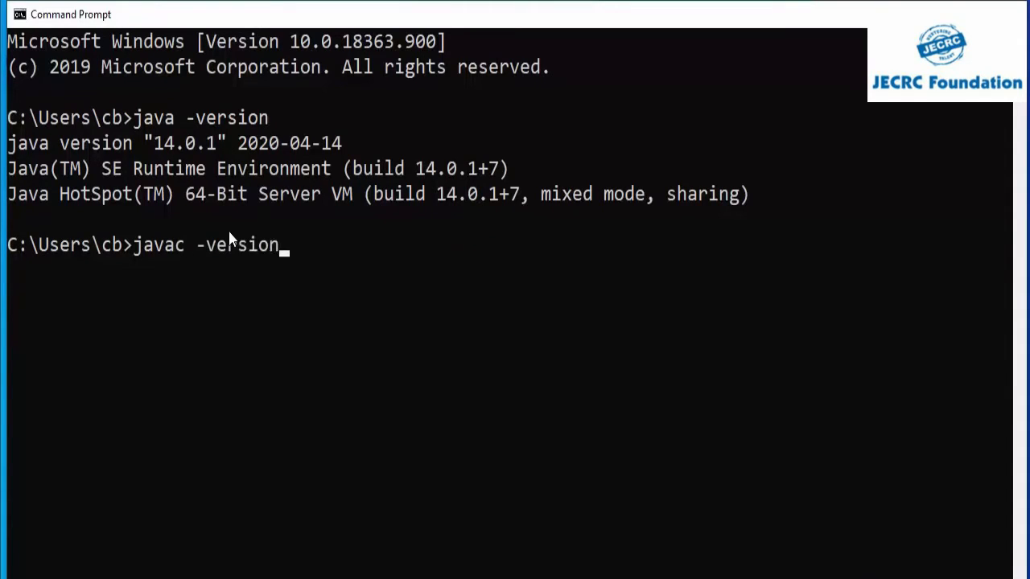
key(Return)
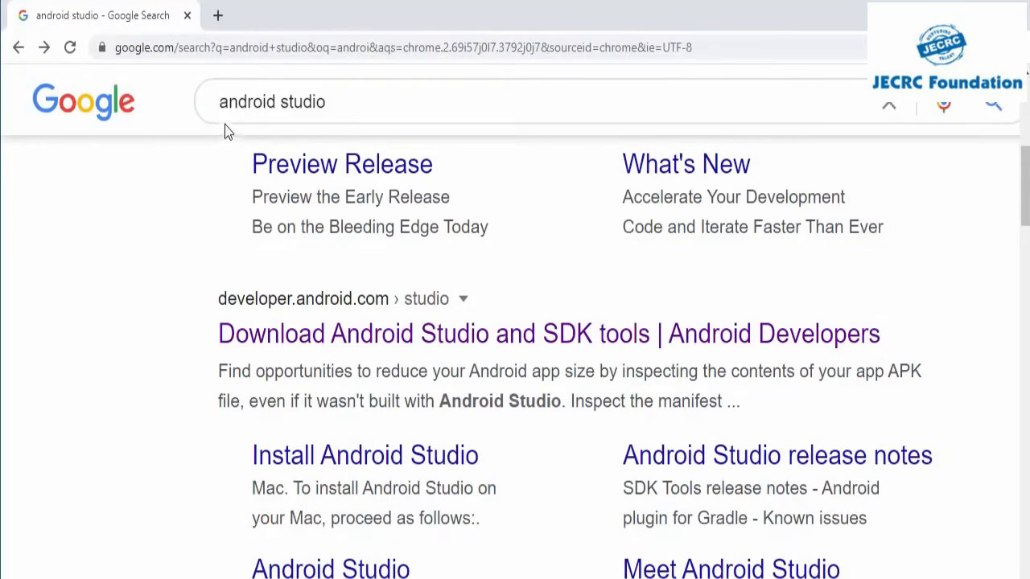
Step: Switch to Chrome and open the "Download Android Studio and SDK tools" result from the "android studio" Google search
scroll(212, 228, up, 3)
scroll(207, 235, up, 3)
scroll(207, 236, down, 5)
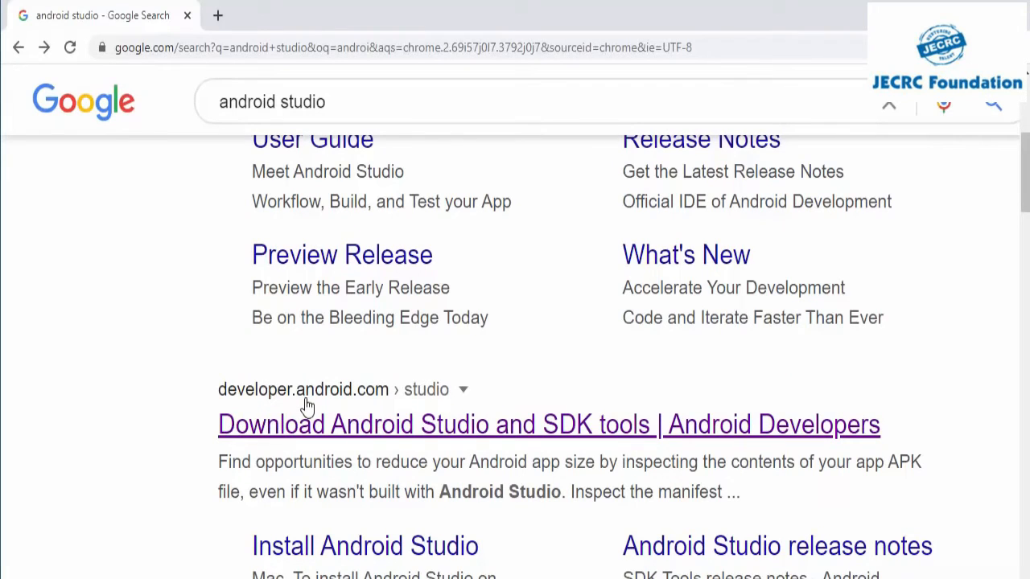
click(390, 426)
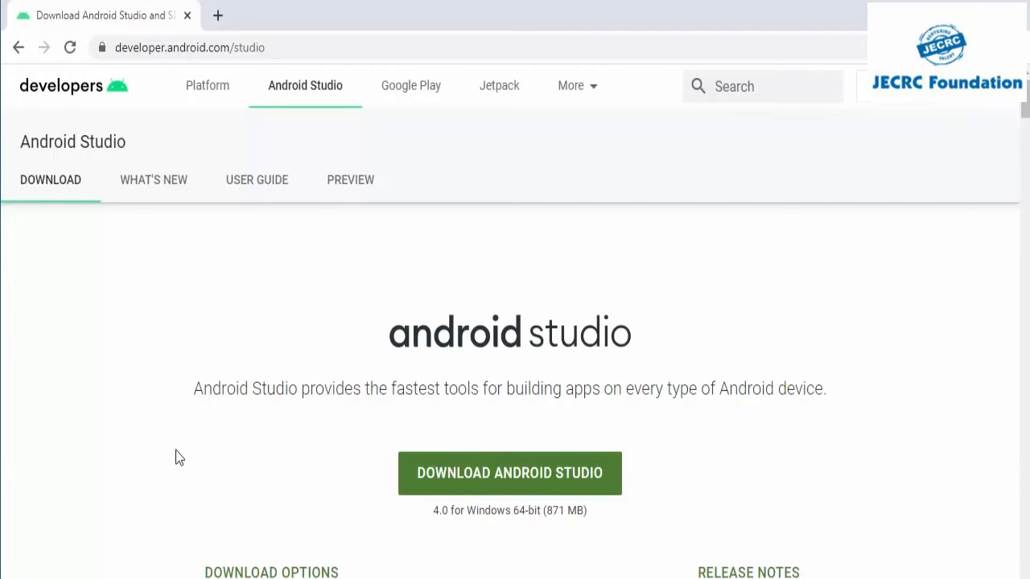
Step: Agree to the terms and conditions and download Android Studio 4.0 for Windows, the android-studio-ide-193.6514223-windows.exe installer
scroll(177, 456, down, 1)
scroll(179, 457, down, 20)
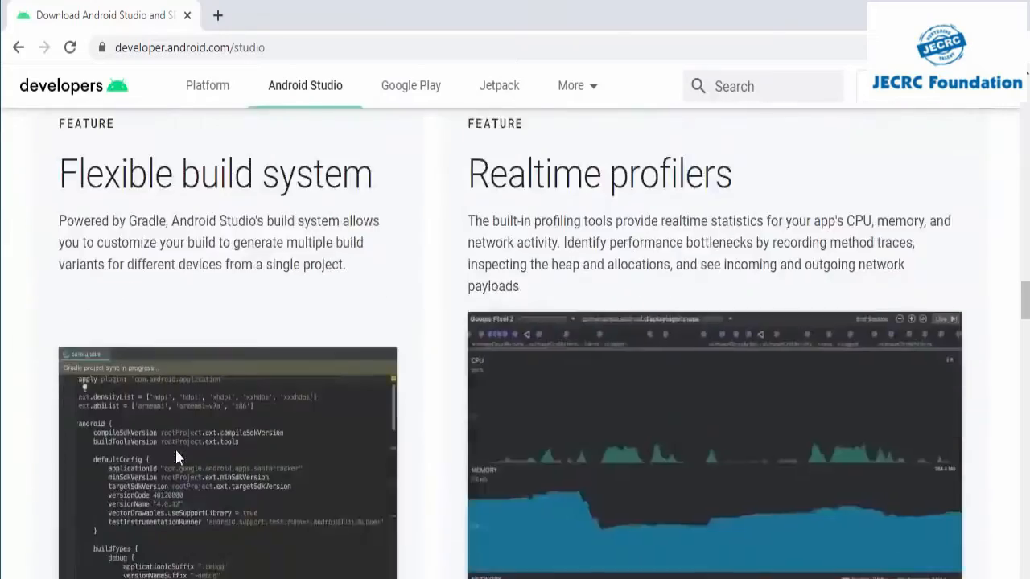
scroll(179, 457, down, 20)
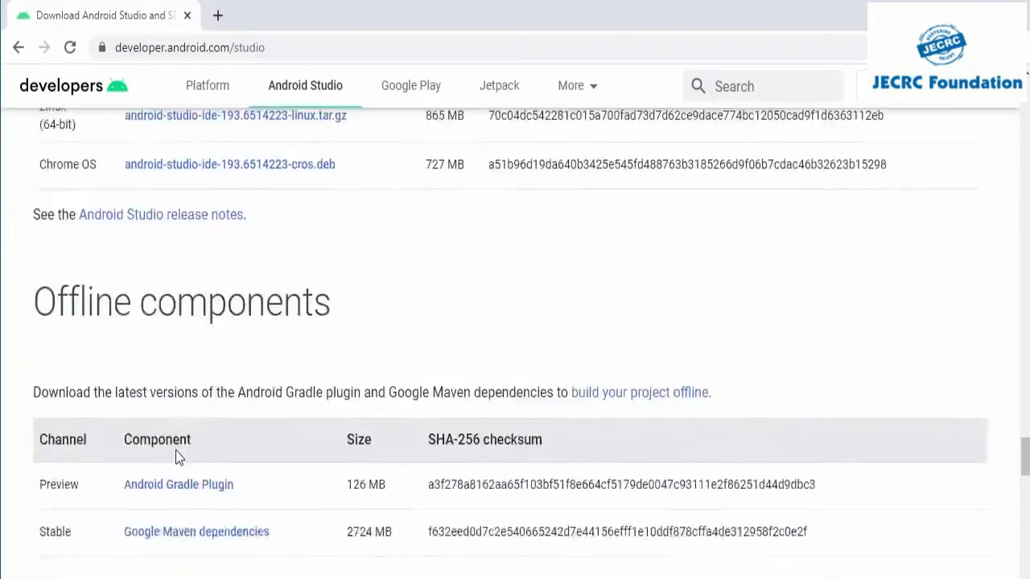
scroll(178, 456, down, 8)
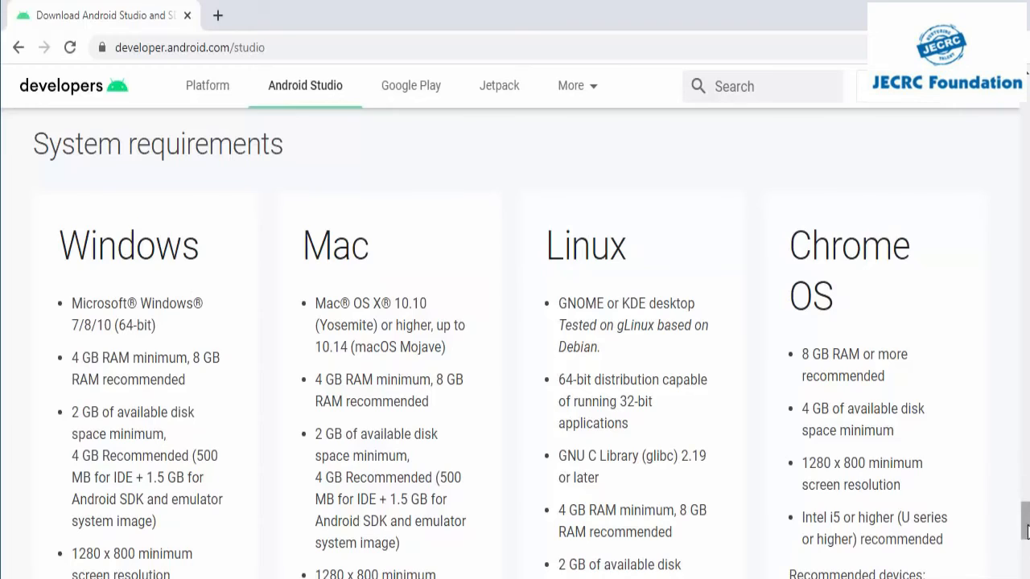
drag(1024, 518, 1017, 112)
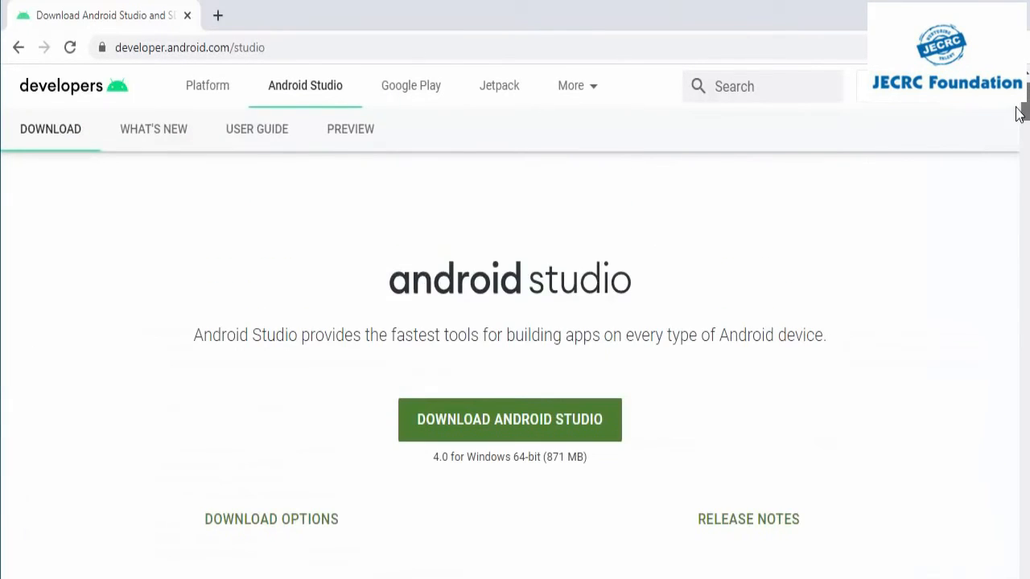
click(488, 435)
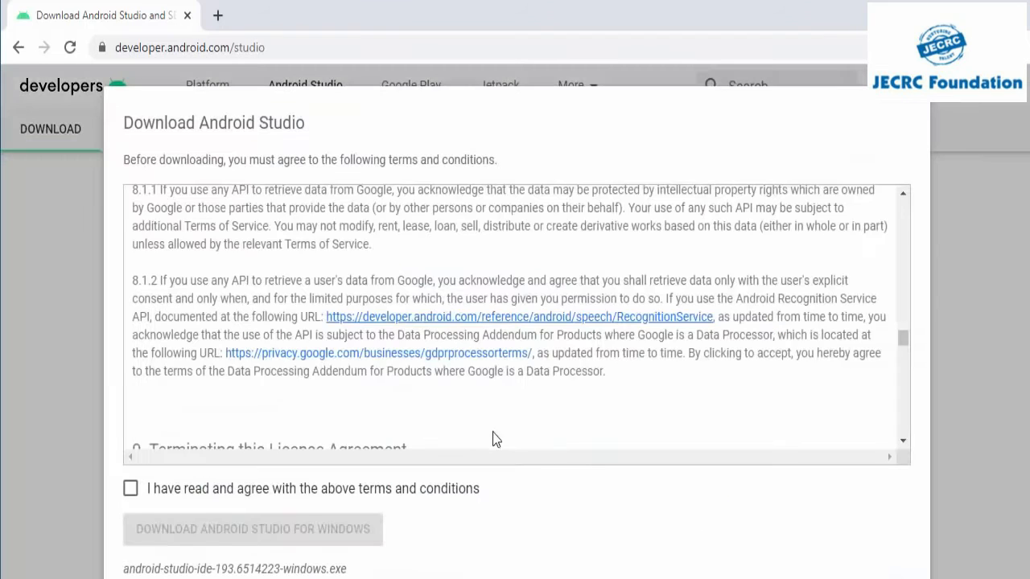
click(131, 490)
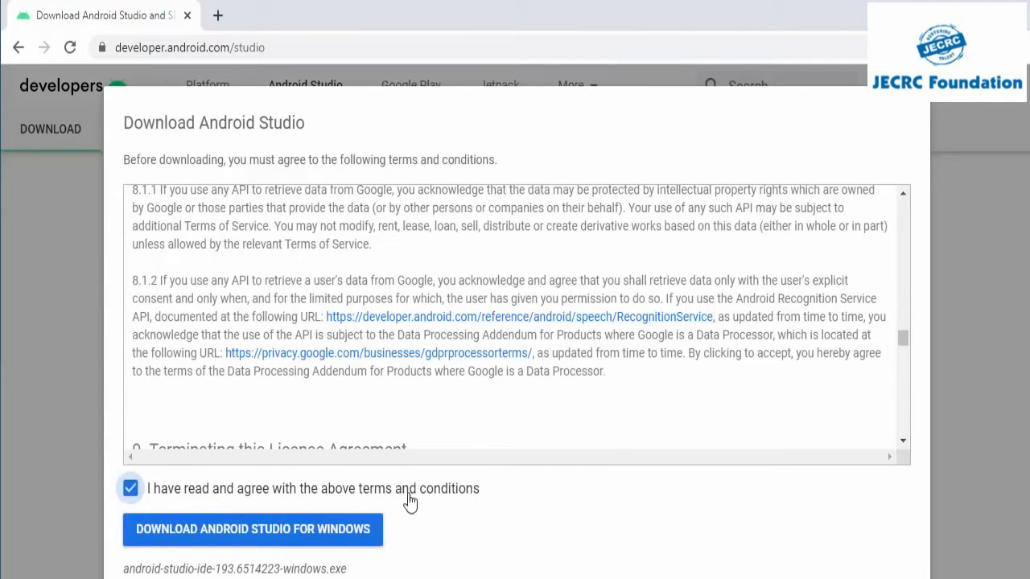
click(254, 530)
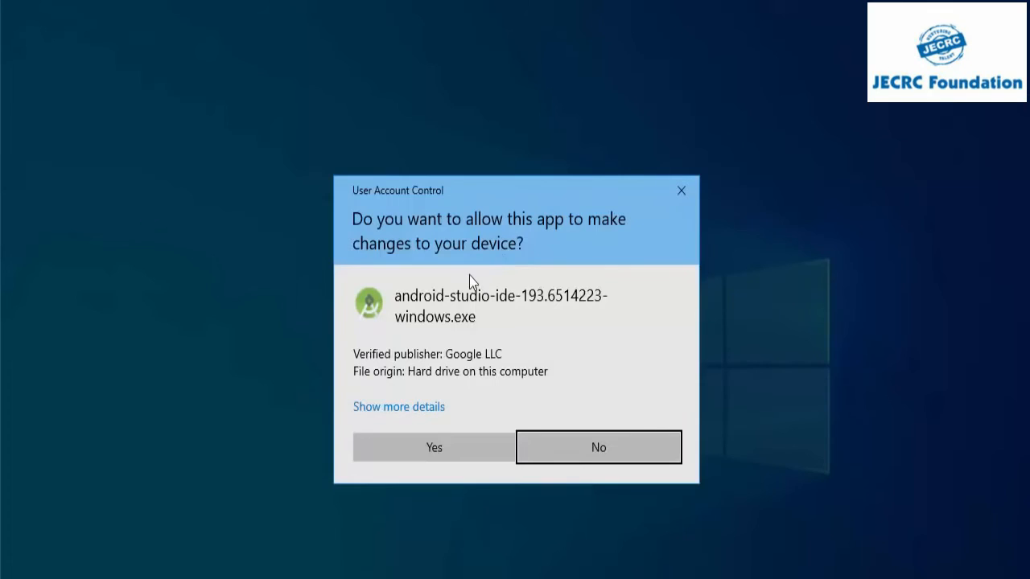
Step: Install Android Studio with the Android Virtual Device component in C:\Program Files\Android\Android Studio, then finish setup with Start Android Studio enabled
click(411, 455)
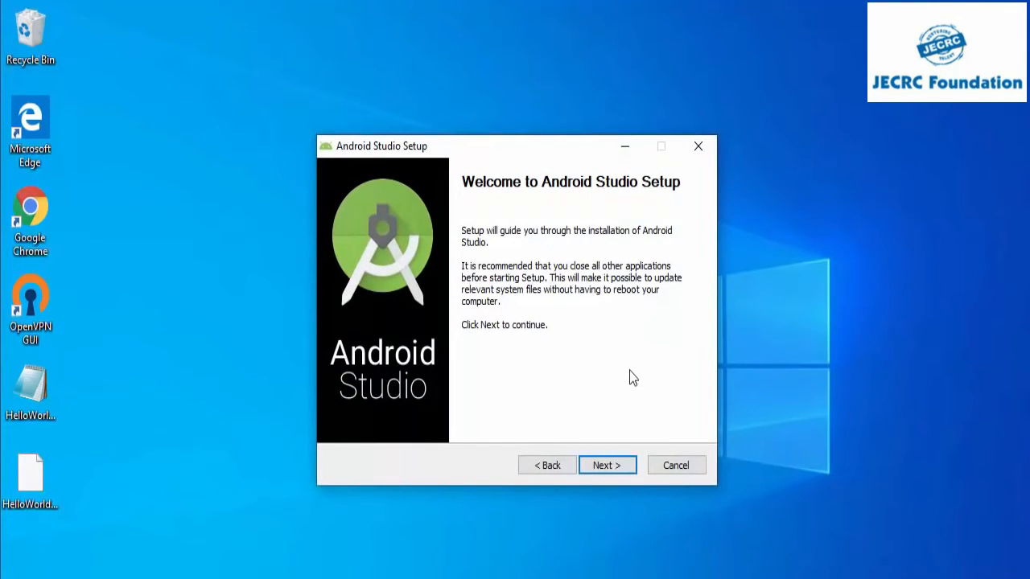
click(597, 470)
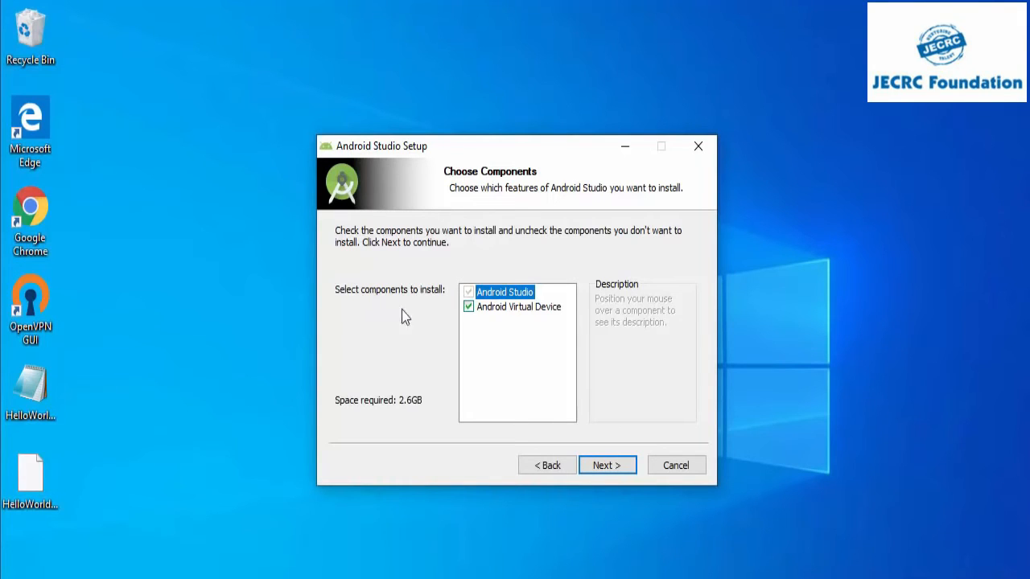
click(600, 467)
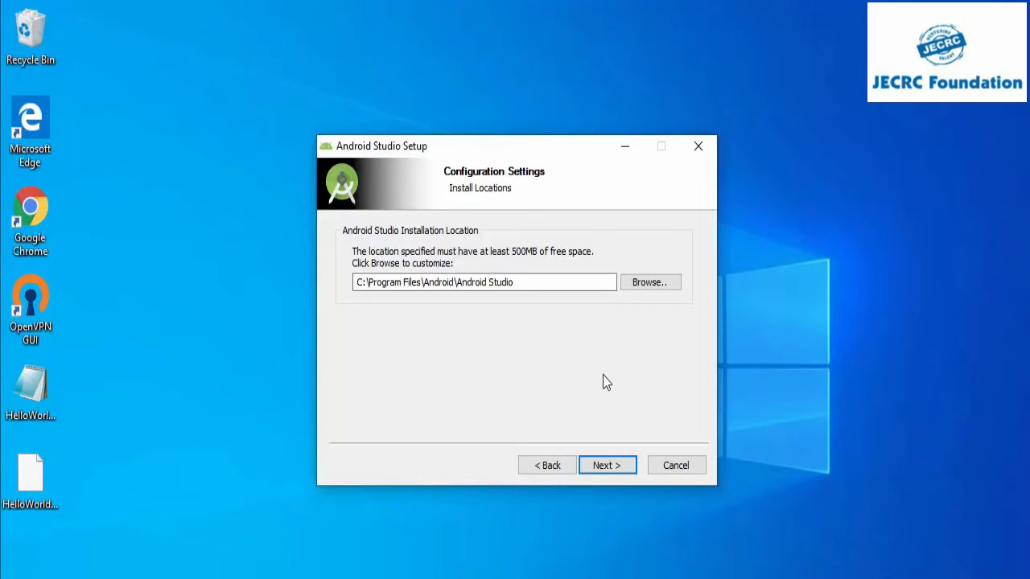
click(598, 465)
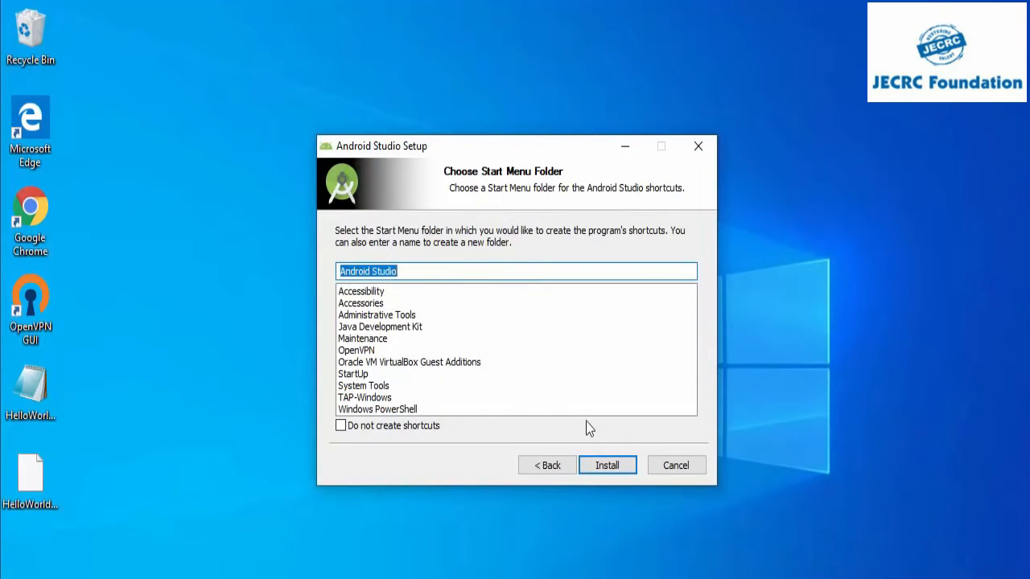
click(598, 466)
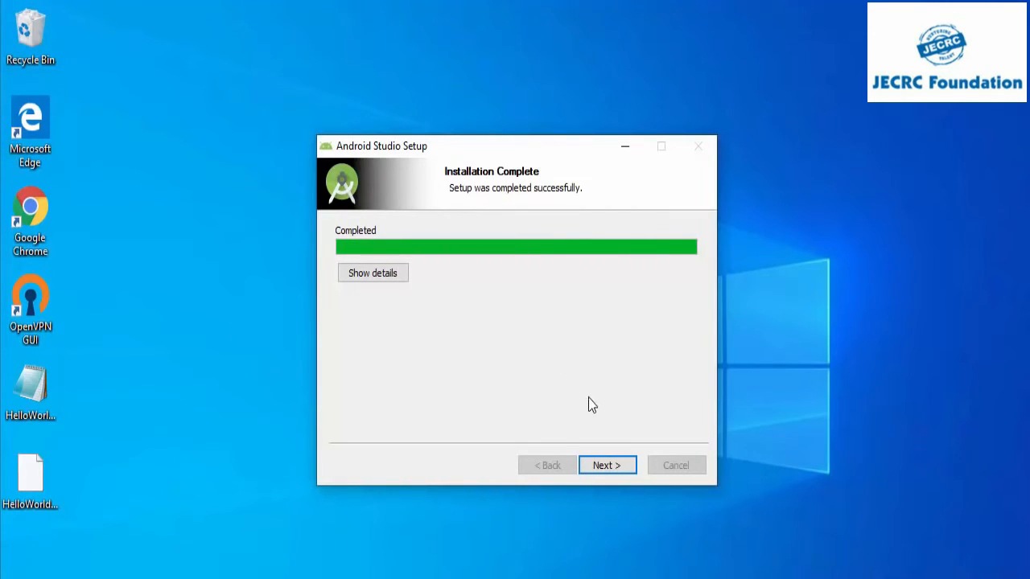
click(604, 466)
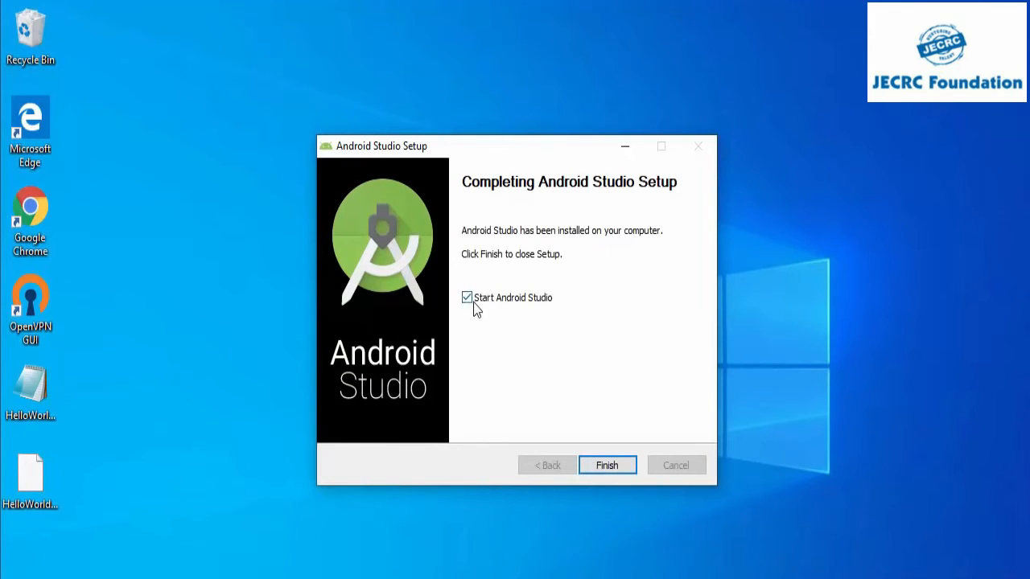
click(605, 464)
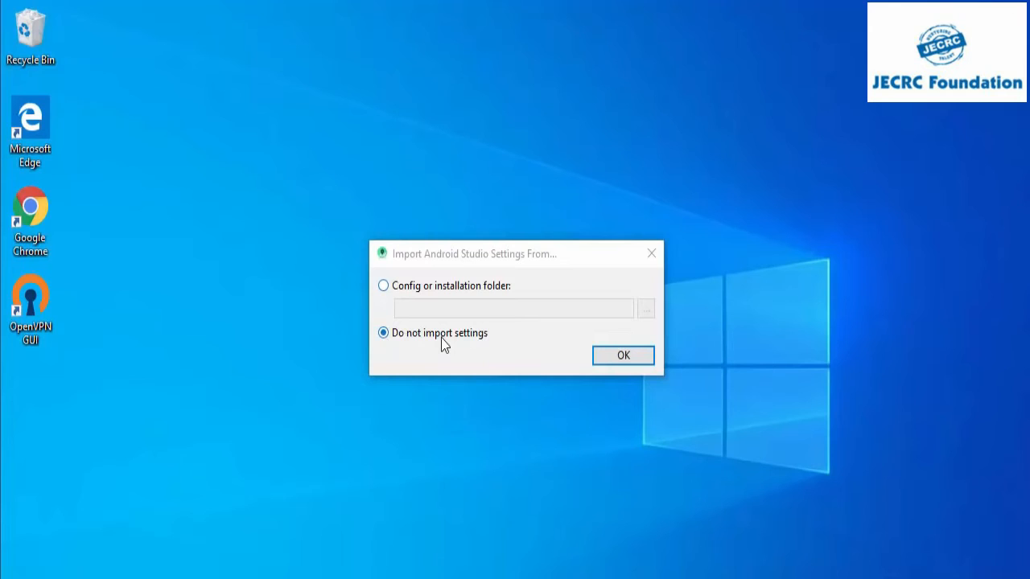
Step: Choose not to import settings, decline sending usage statistics to Google, and continue past the setup wizard's welcome page
click(626, 364)
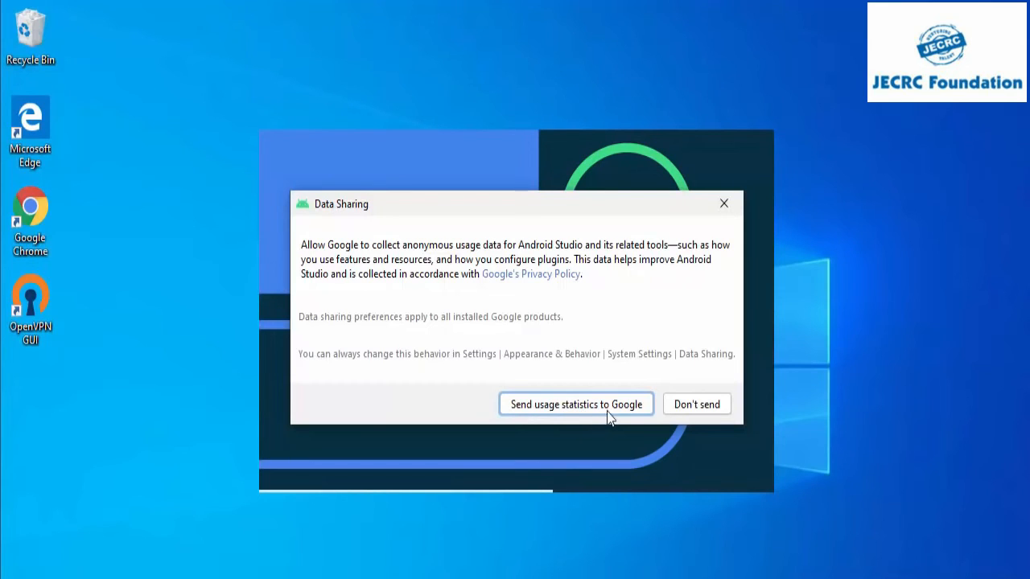
click(686, 410)
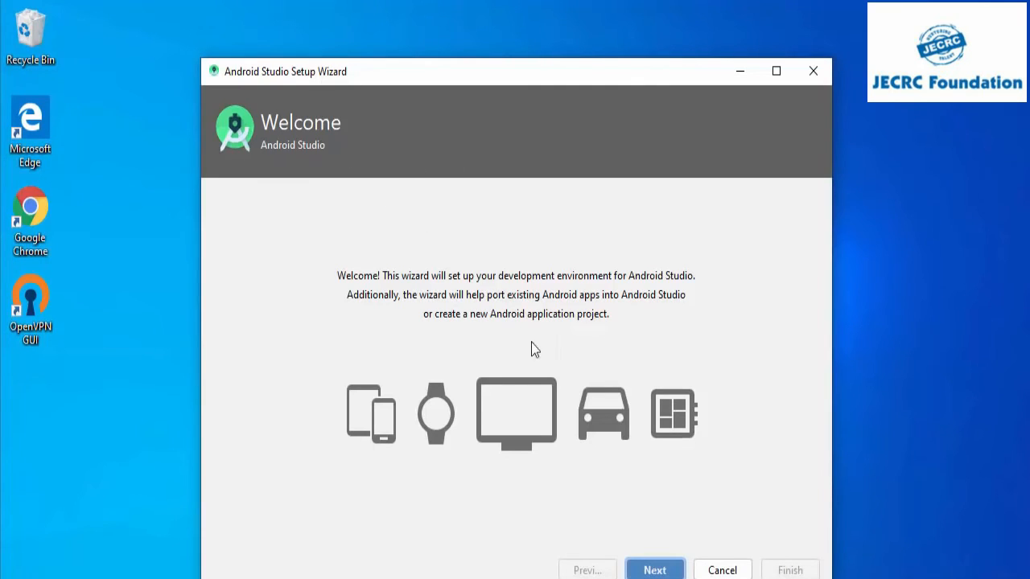
click(649, 571)
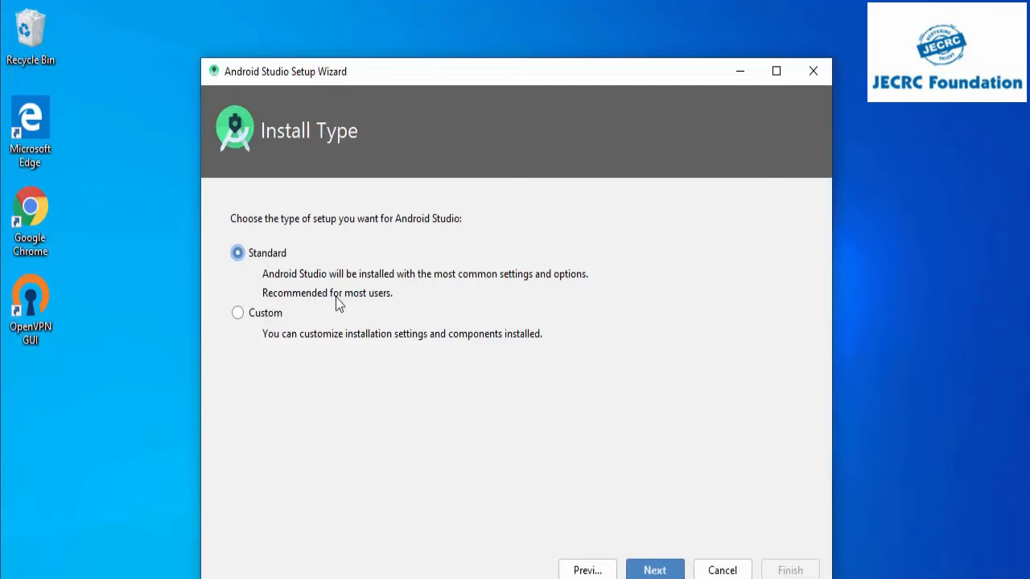
Step: Choose the Standard install type and the Light UI theme, briefly previewing the Darcula theme
click(654, 568)
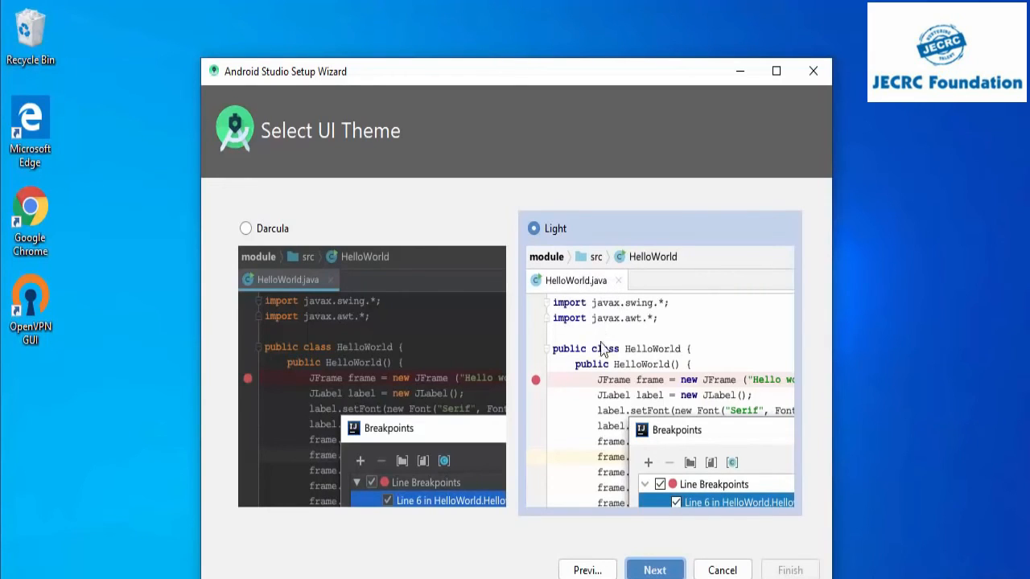
click(246, 230)
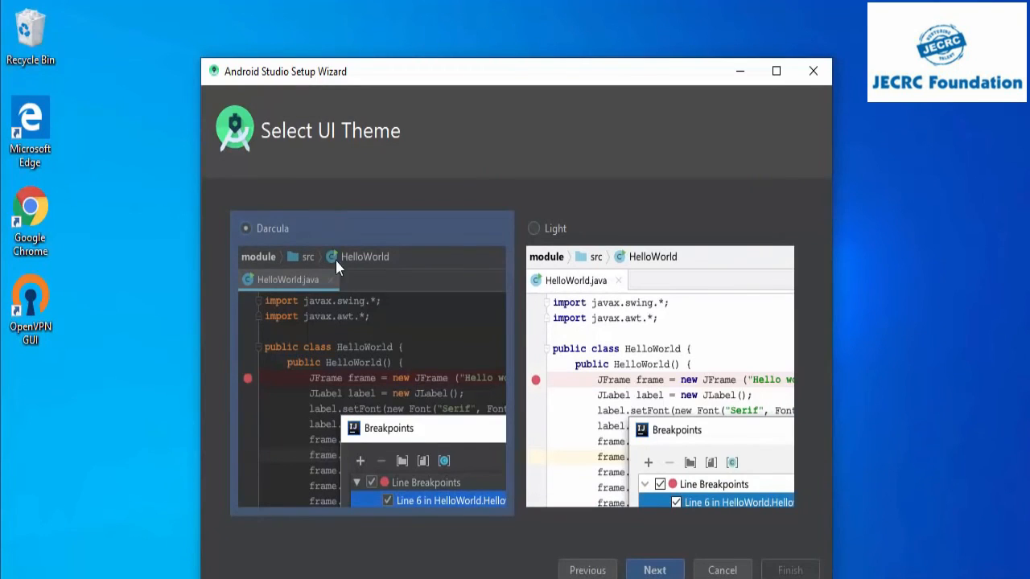
click(534, 230)
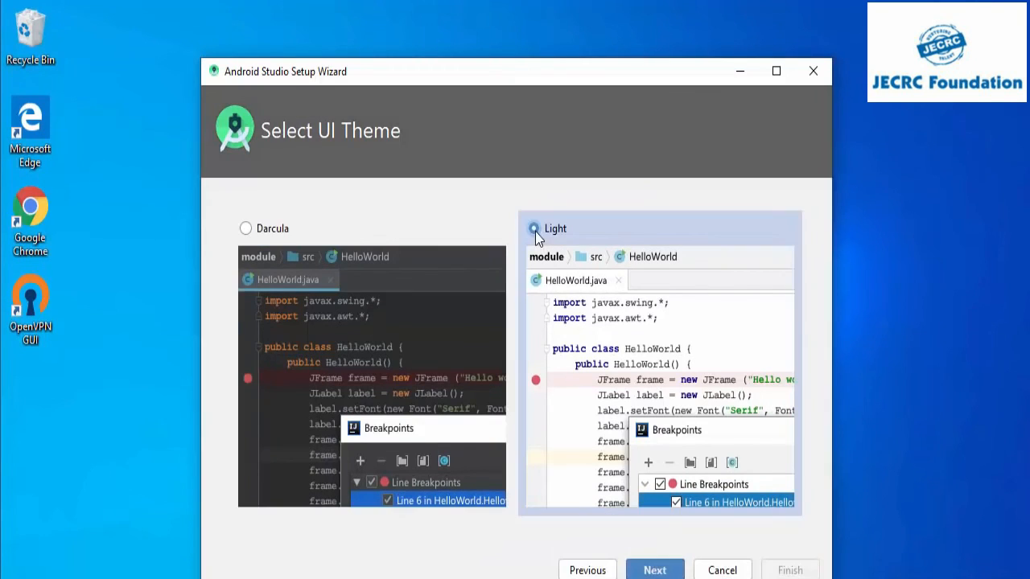
click(656, 564)
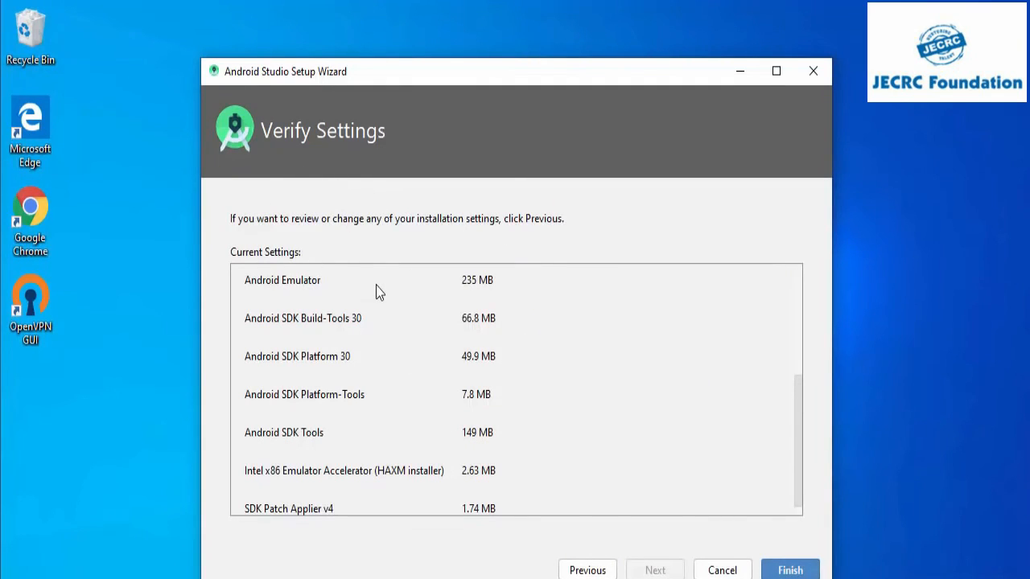
Step: Review the current SDK component settings, download the components with details shown, and finish the setup wizard
scroll(375, 285, up, 5)
scroll(375, 284, down, 5)
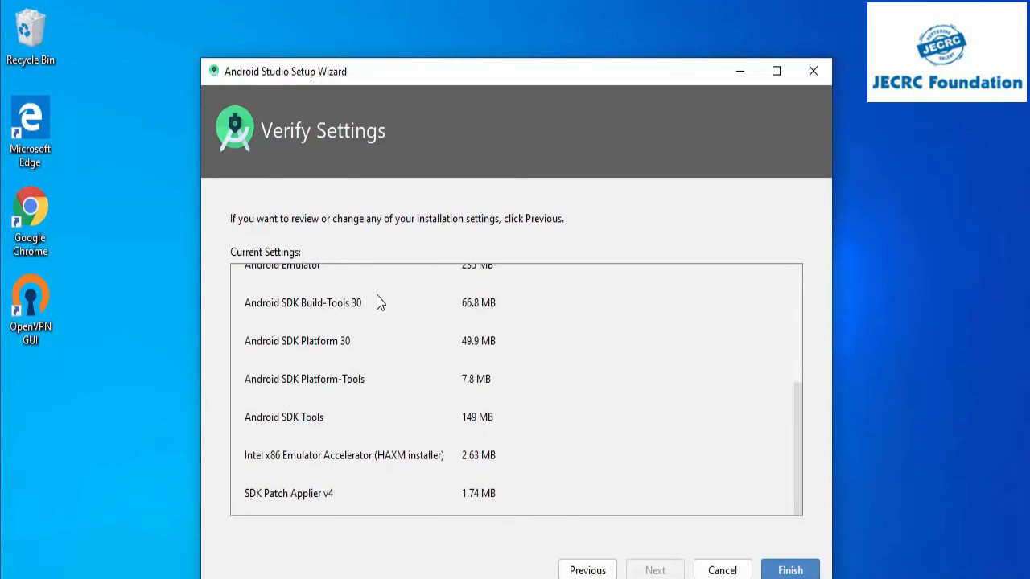
scroll(379, 299, up, 5)
scroll(378, 300, down, 5)
click(784, 571)
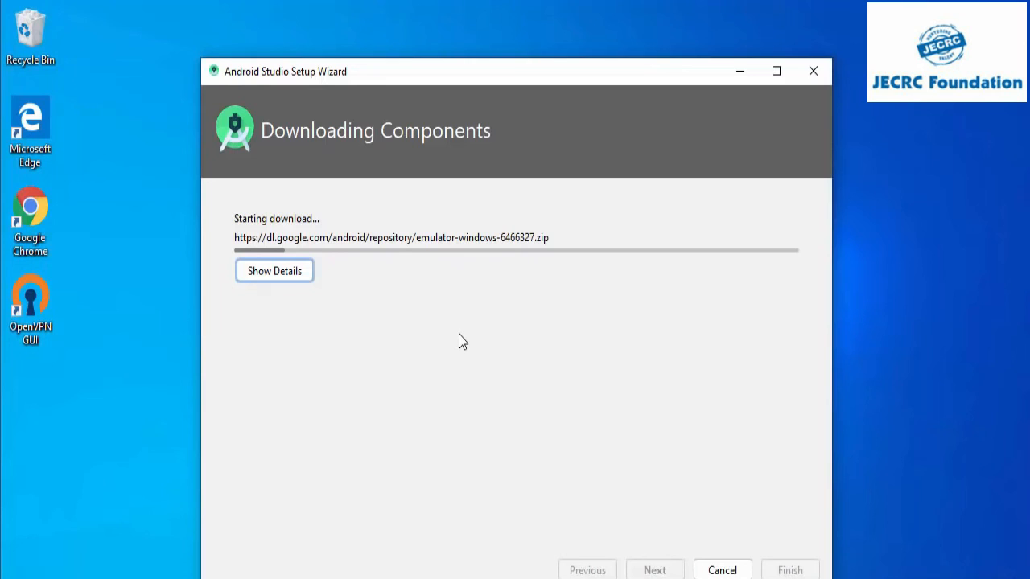
click(275, 272)
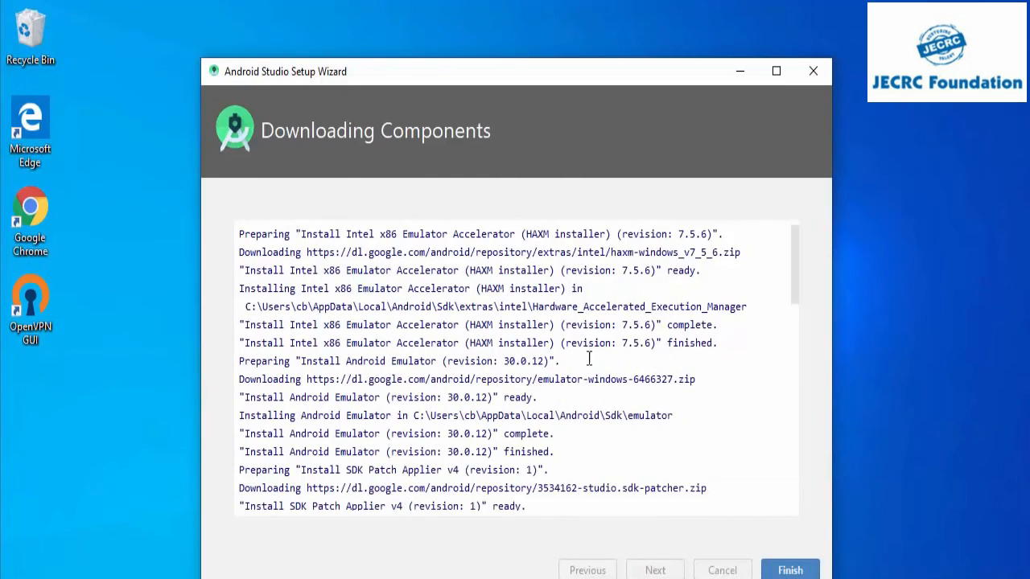
click(784, 571)
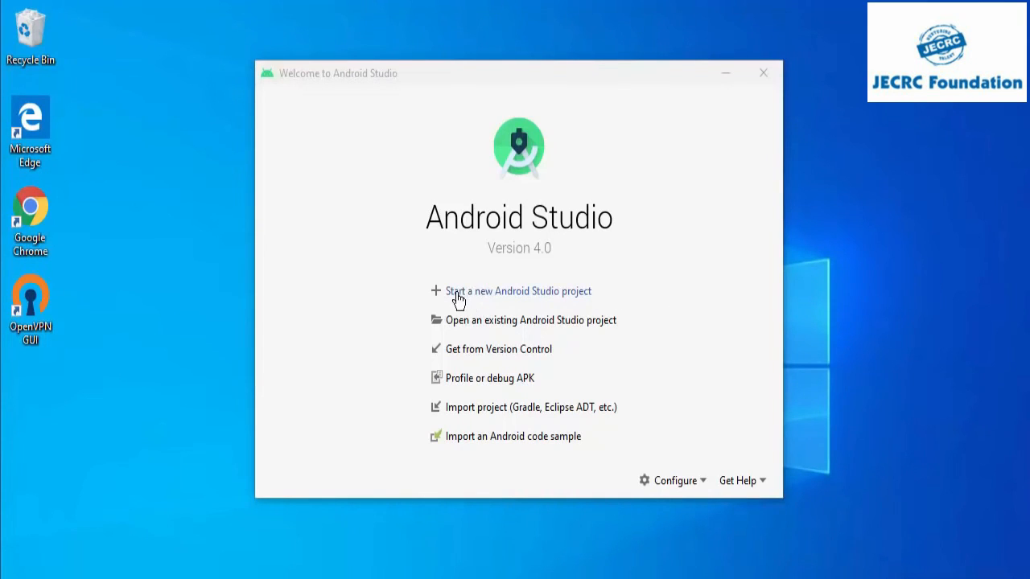
Step: Start a new Android Studio project, browse the device categories, and use the Empty Activity template for Phone and Tablet
click(499, 294)
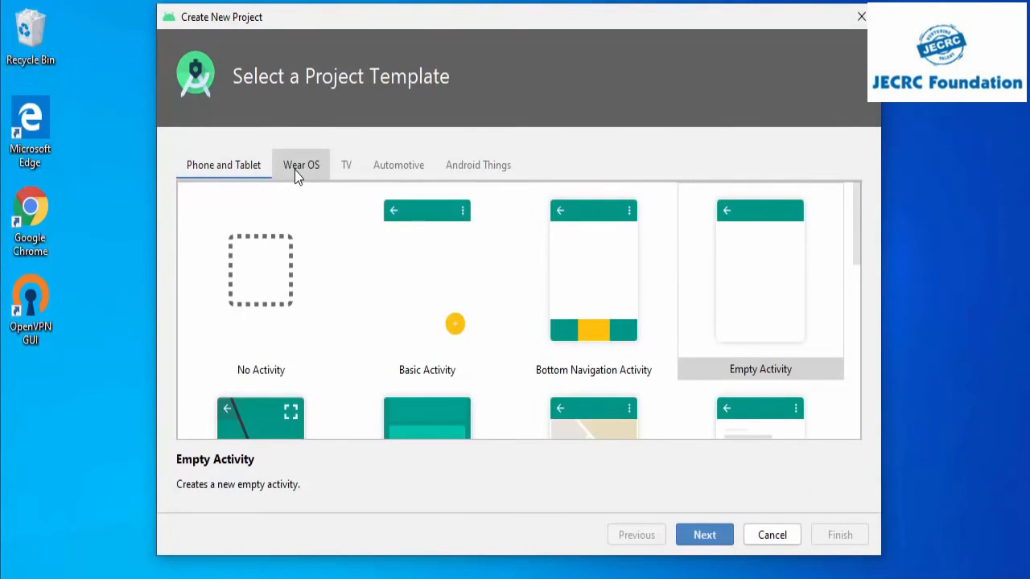
click(342, 169)
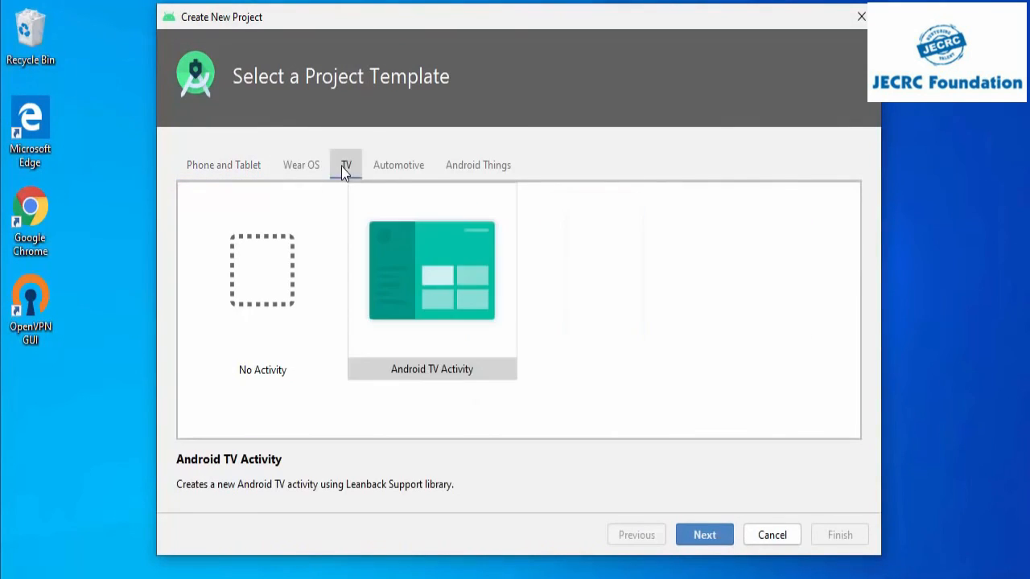
click(404, 169)
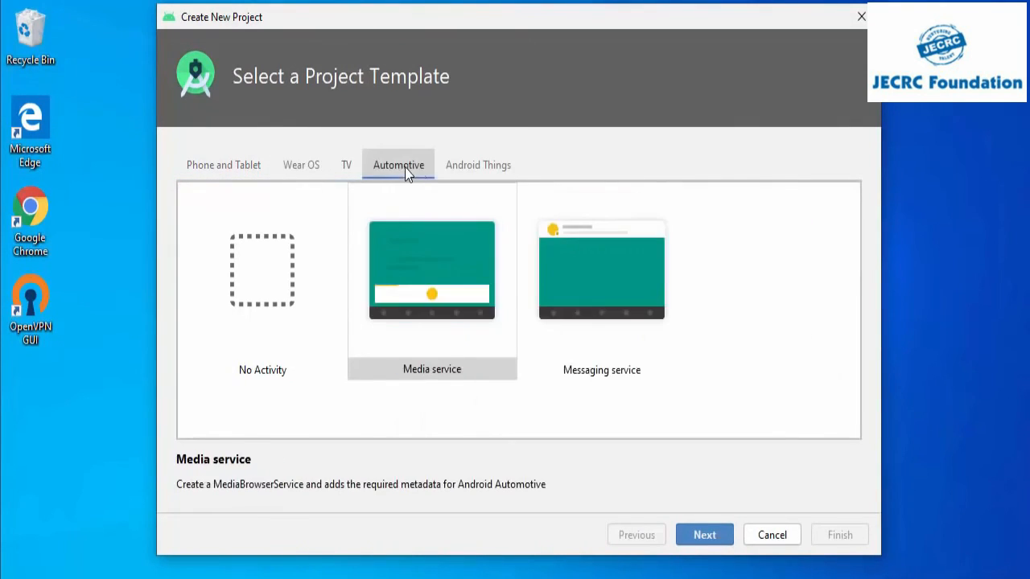
click(466, 171)
click(228, 168)
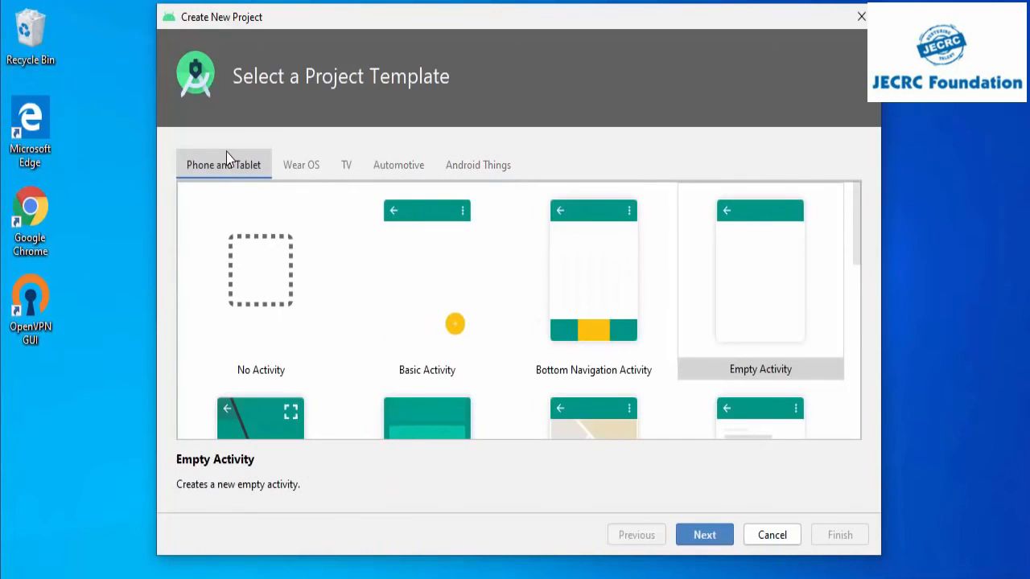
click(690, 284)
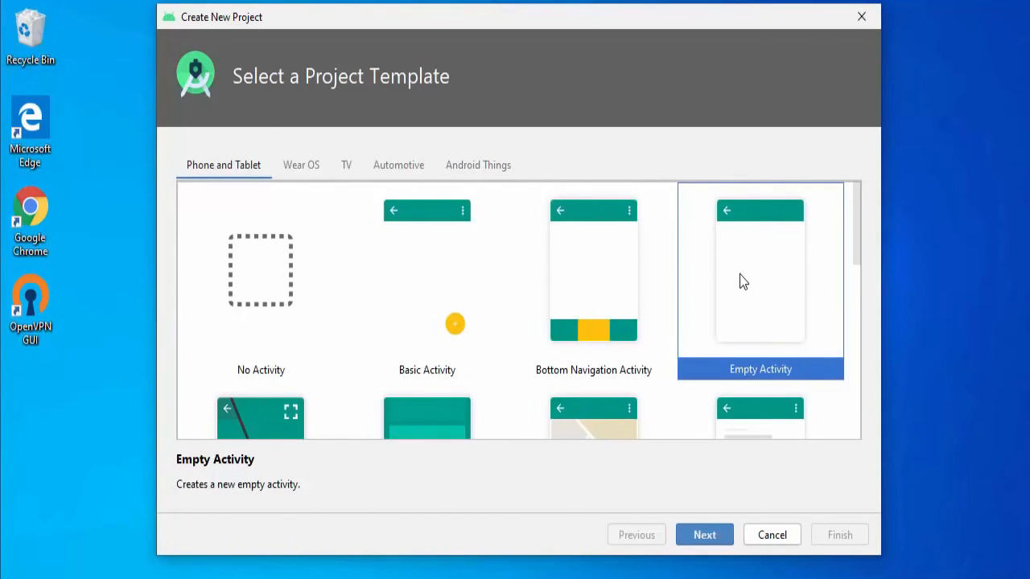
click(688, 534)
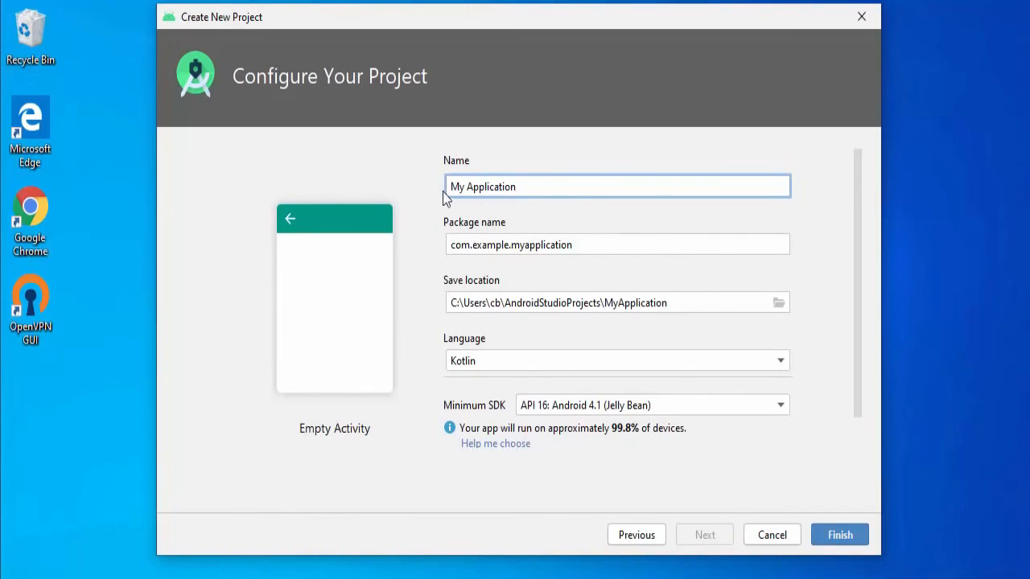
Step: Select the entire project name for editing in the project configuration
drag(522, 185, 422, 187)
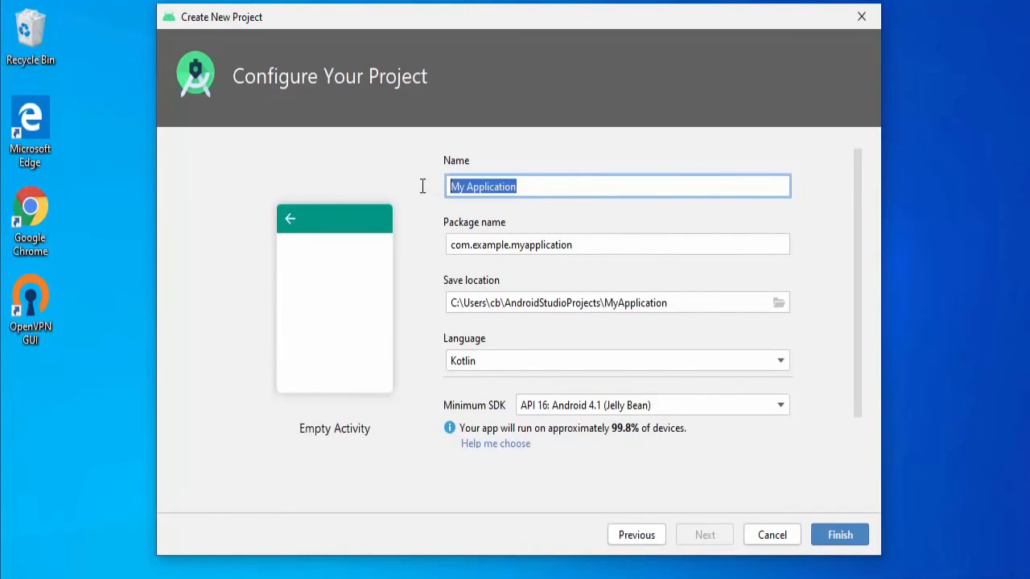